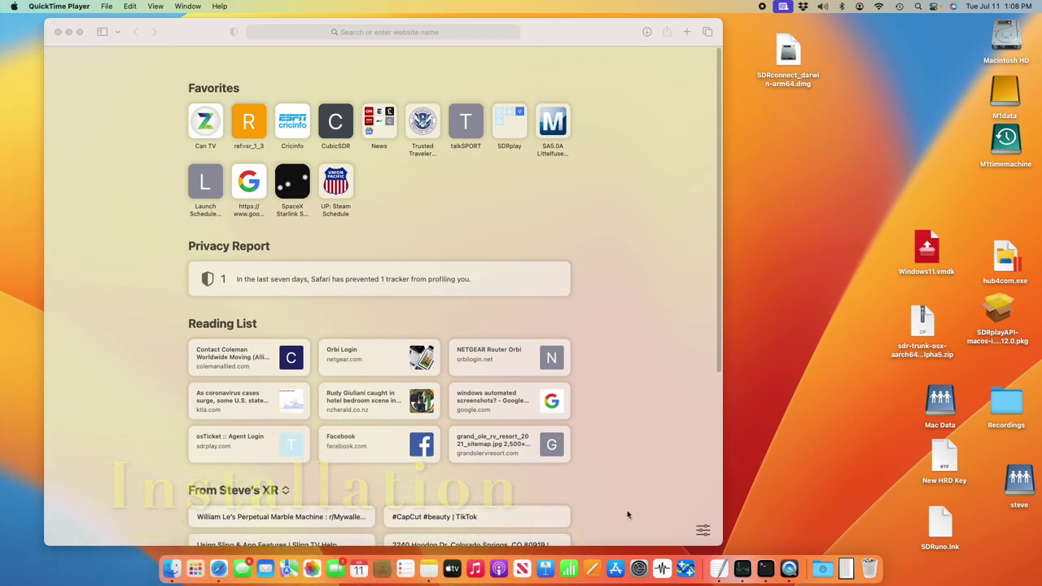
# Show Safari's downloads list with the SDRplay_RSP_API-MacOSX-3.07.3.pkg installer.
pyautogui.click(648, 33)
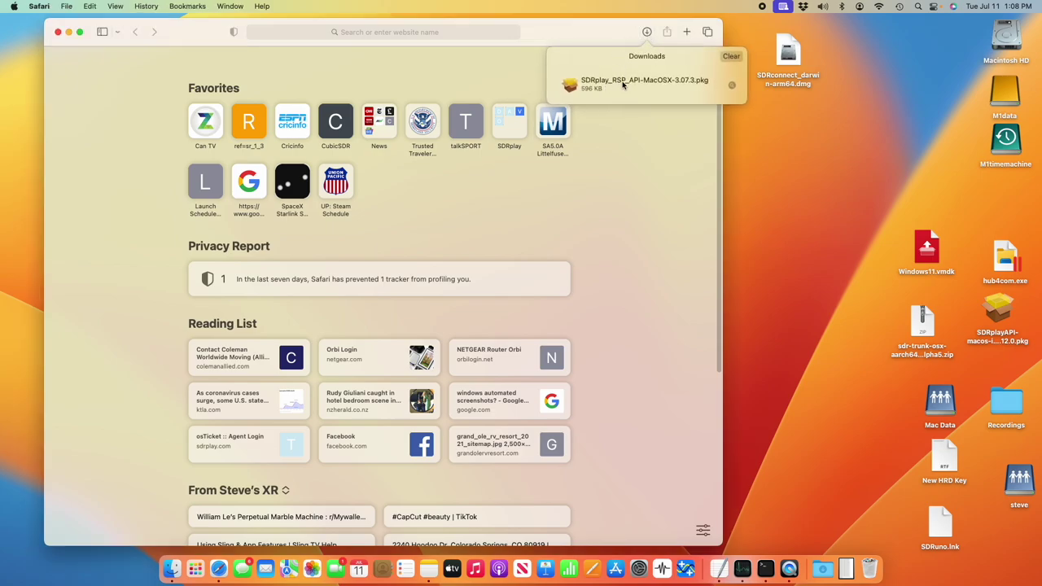
# Close Safari, then open the SDRconnect disk image and accept its licence agreement.
pyautogui.click(646, 33)
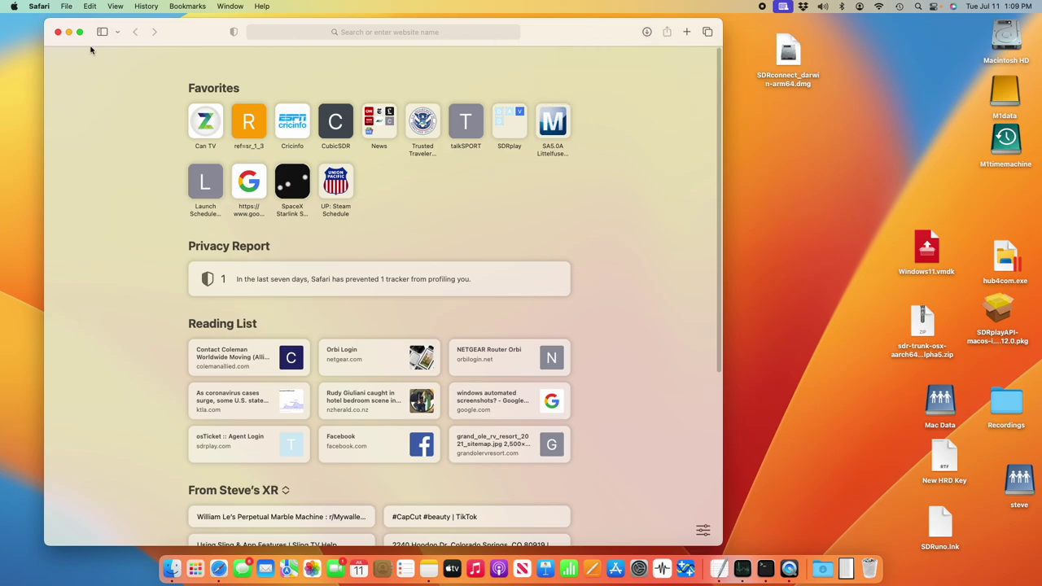
pyautogui.click(56, 33)
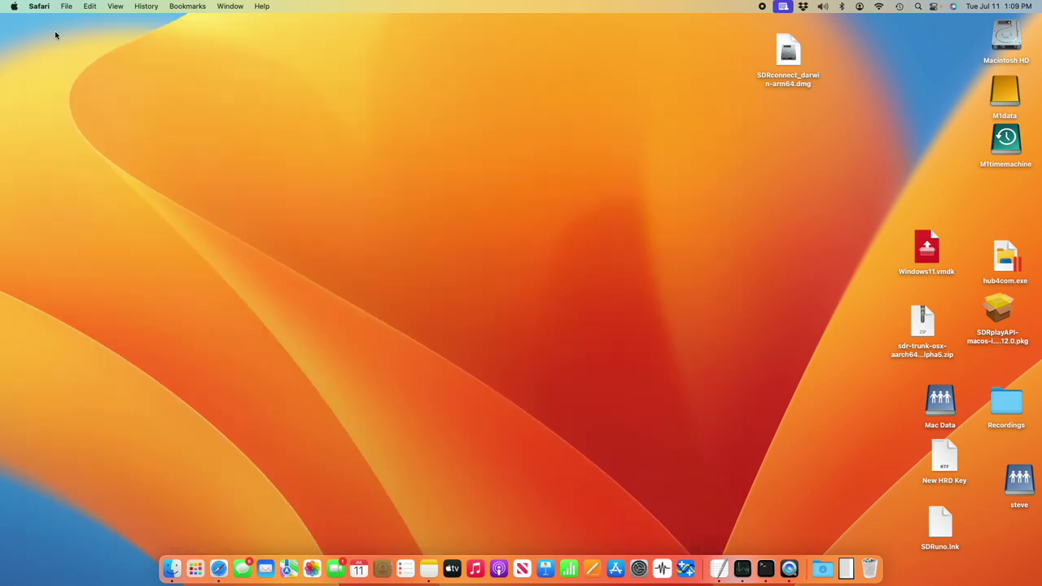
pyautogui.click(789, 59)
pyautogui.doubleClick(789, 59)
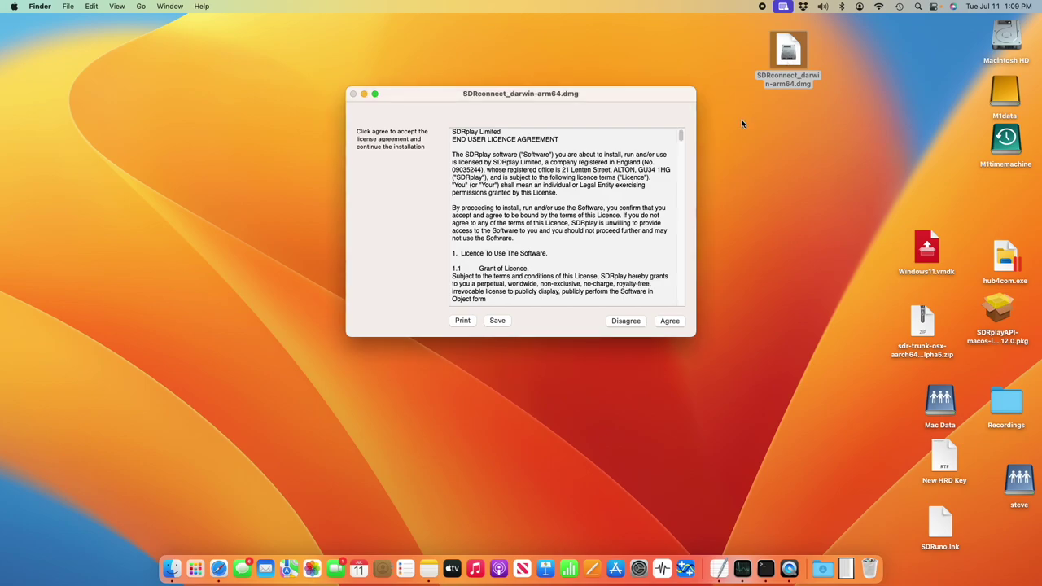
pyautogui.click(663, 322)
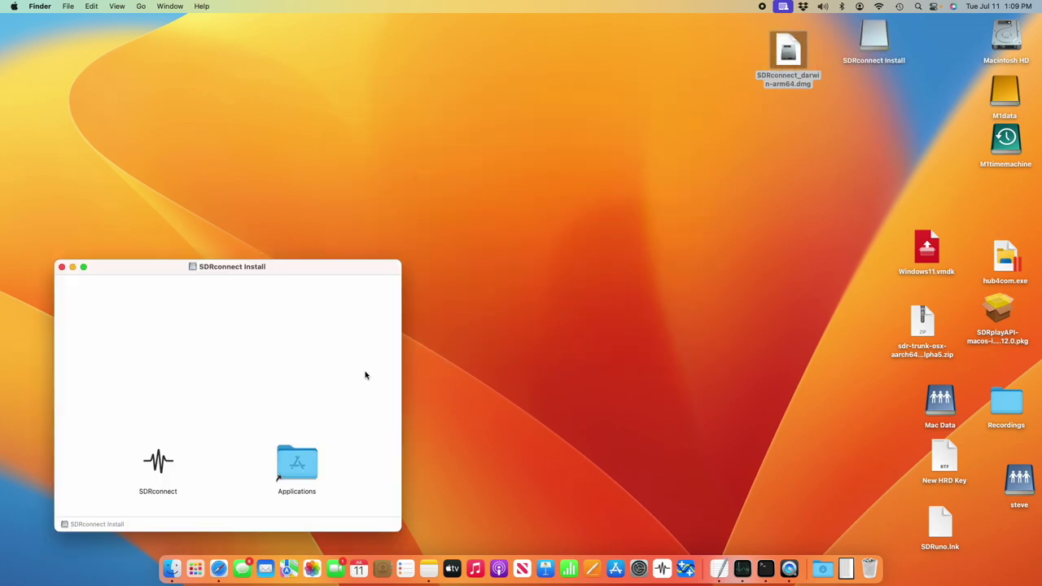
# Copy SDRconnect into Applications, replacing the older copy, and eject the SDRconnect Install disk.
pyautogui.moveTo(158, 467); pyautogui.dragTo(296, 471)
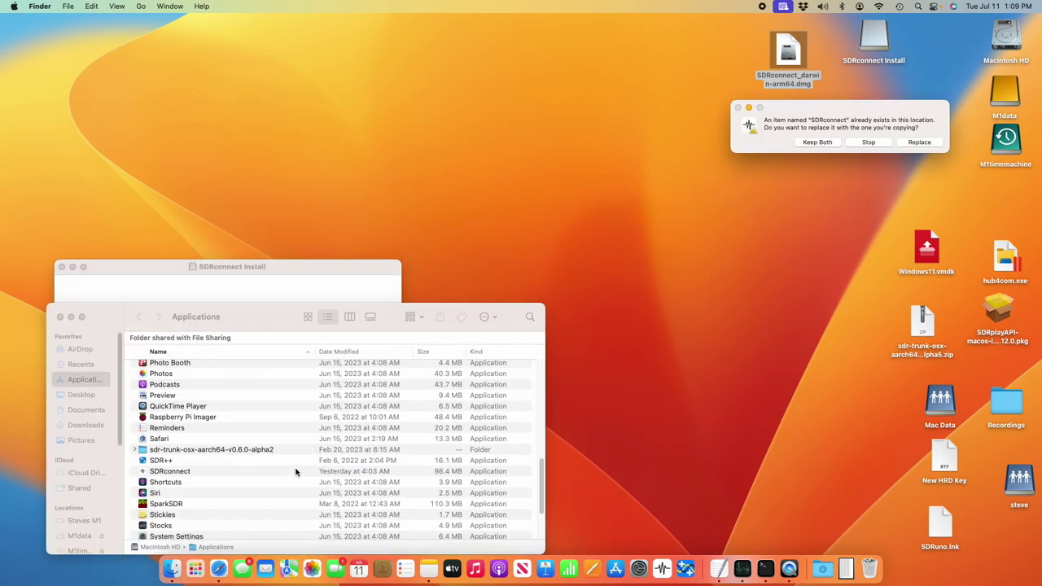
pyautogui.click(918, 144)
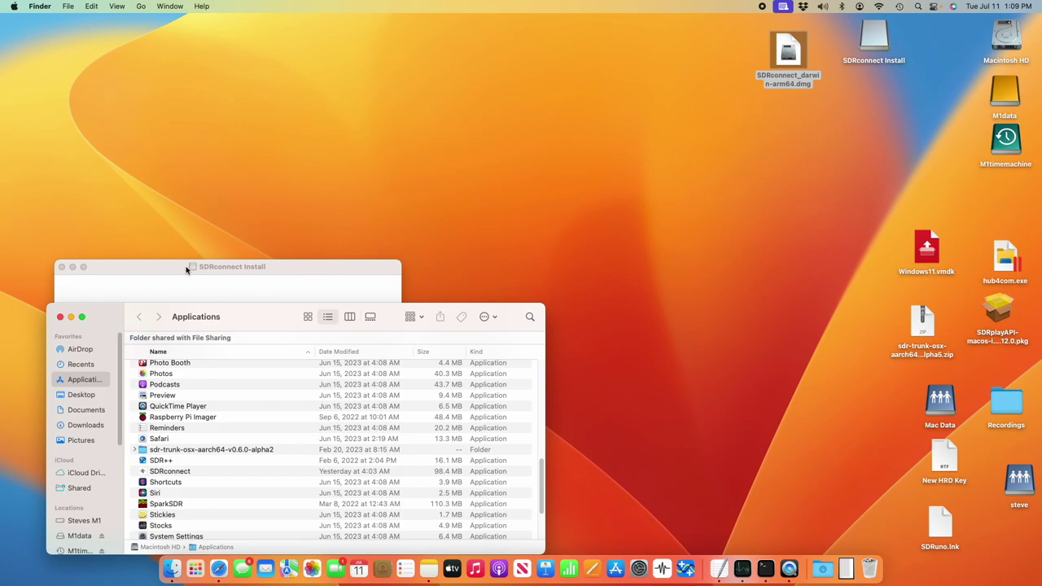
pyautogui.moveTo(875, 46); pyautogui.dragTo(873, 565)
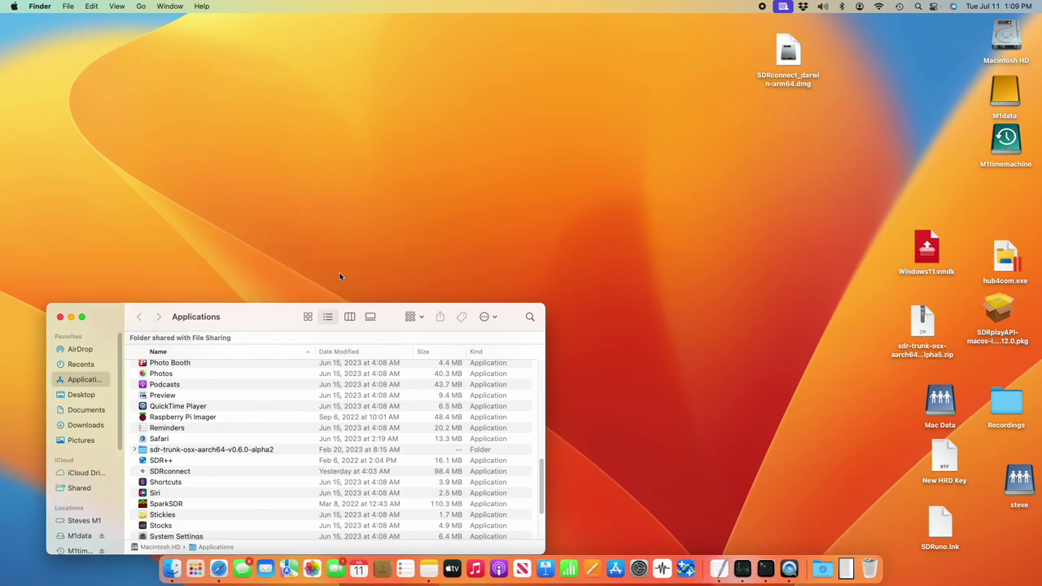
pyautogui.scroll(-1, 236, 422)
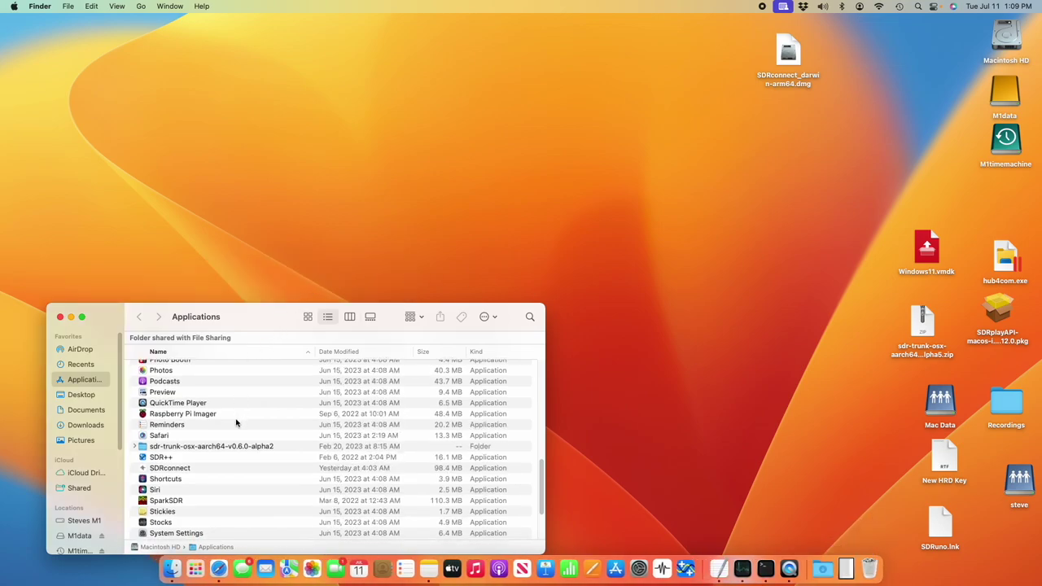
# Launch SDRconnect from Applications, confirming the downloaded-from-Internet Open prompt.
pyautogui.click(167, 469)
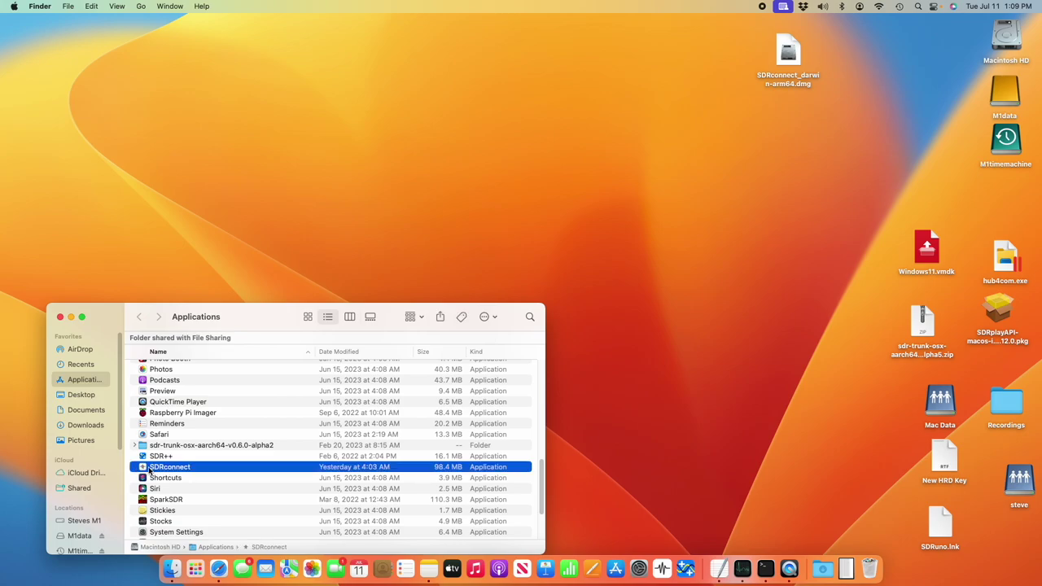
pyautogui.doubleClick(150, 469)
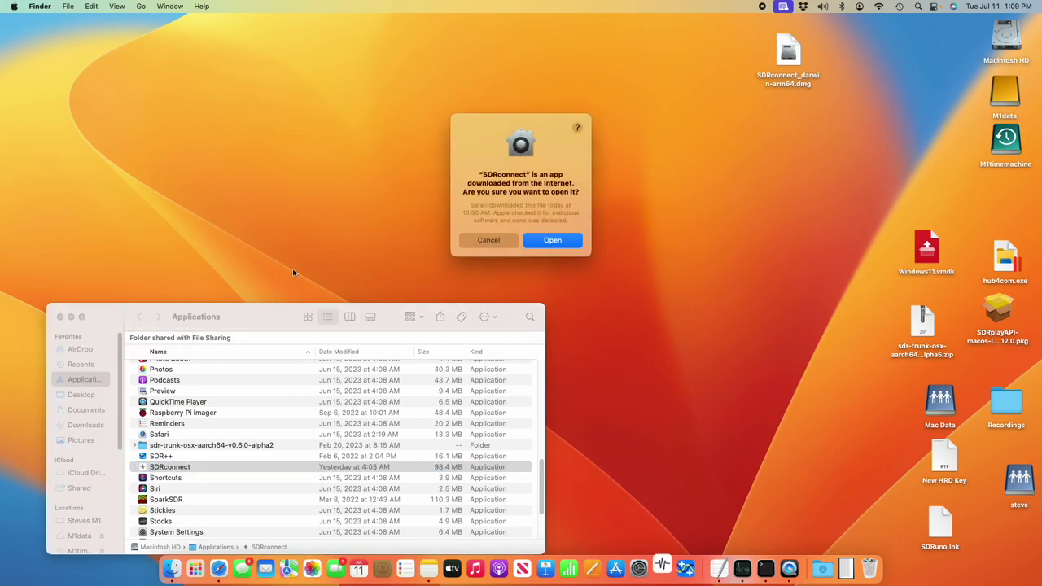
pyautogui.click(550, 241)
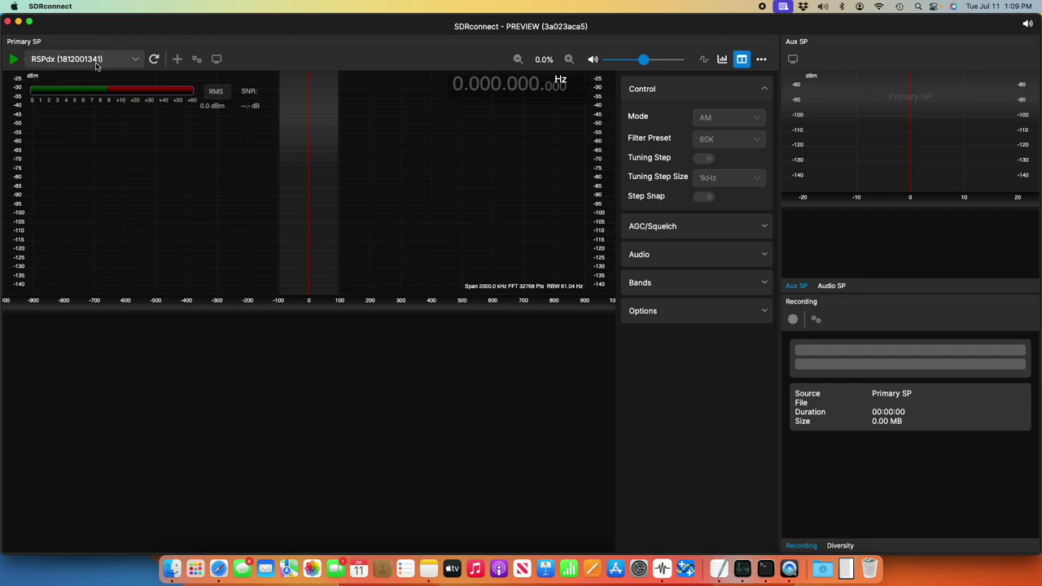
pyautogui.click(136, 62)
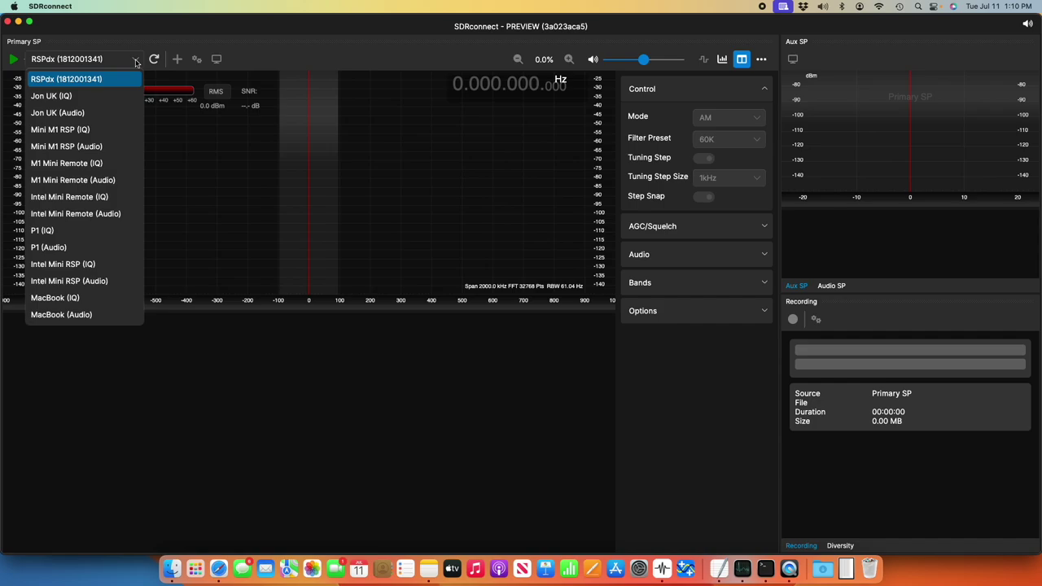
# Keep the RSPdx as the device, start streaming at 100.000 MHz, and mute the audio.
pyautogui.click(136, 63)
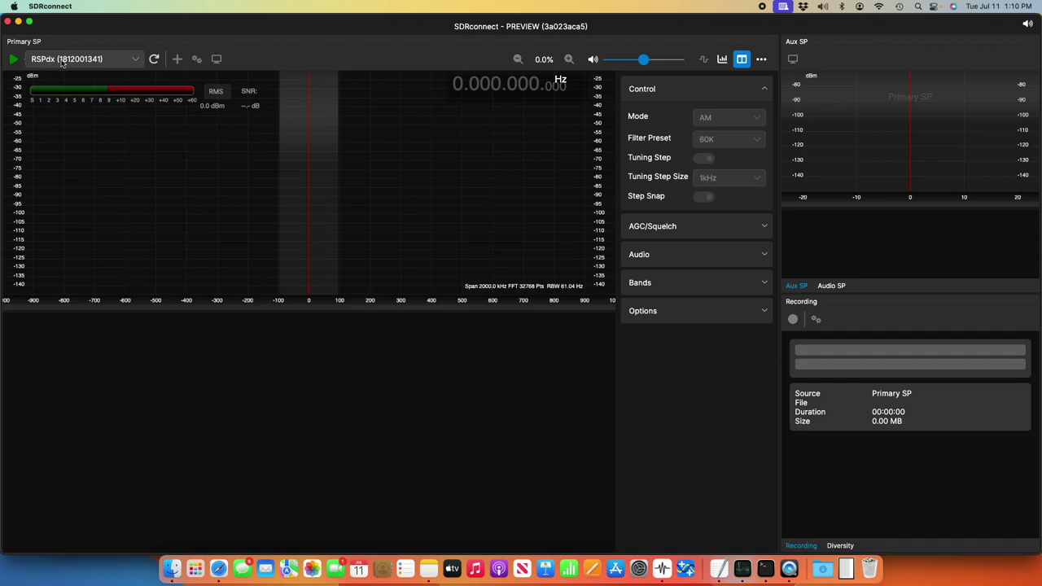
pyautogui.click(14, 61)
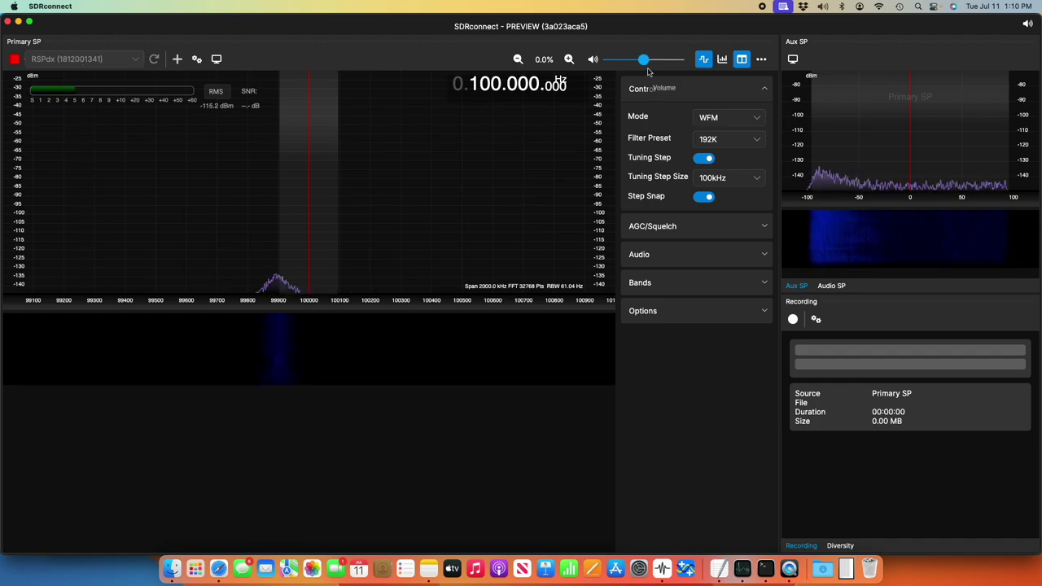
pyautogui.click(593, 59)
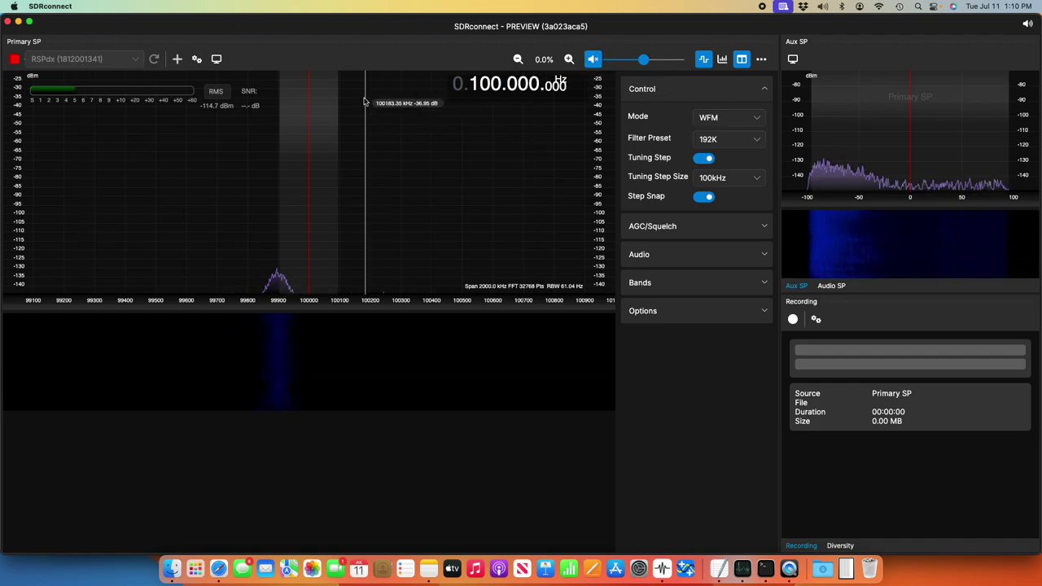
pyautogui.click(196, 61)
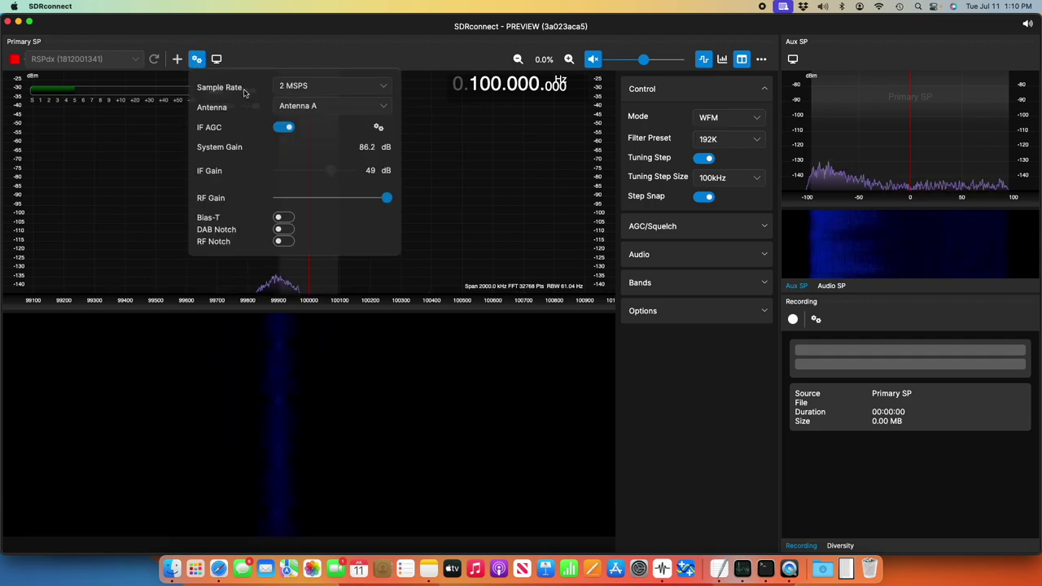
# Set the RSPdx to Antenna B with Bias-T on and RF gain lowered to 31.1 dB system gain.
pyautogui.click(376, 108)
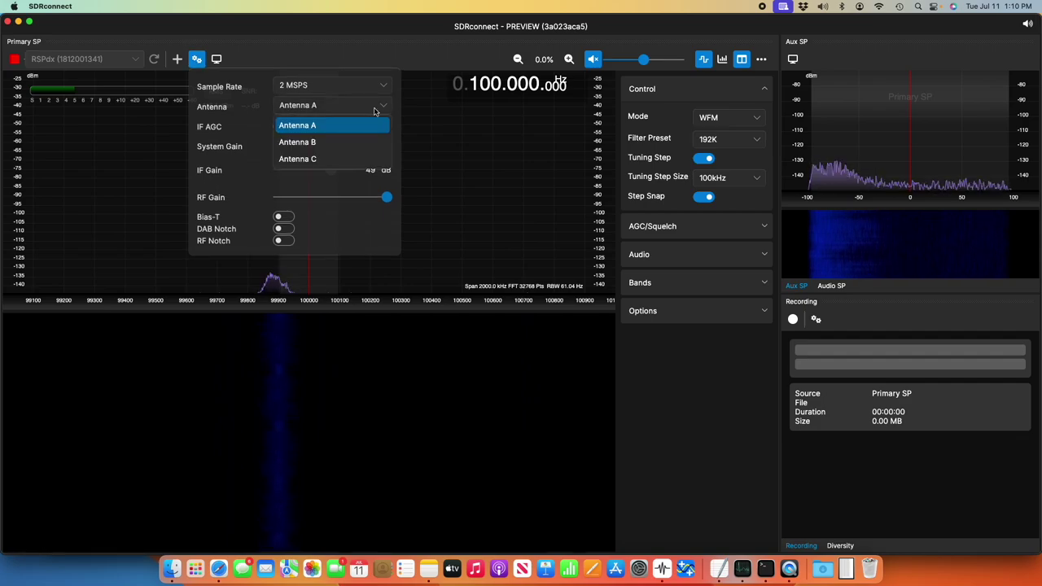
pyautogui.click(318, 144)
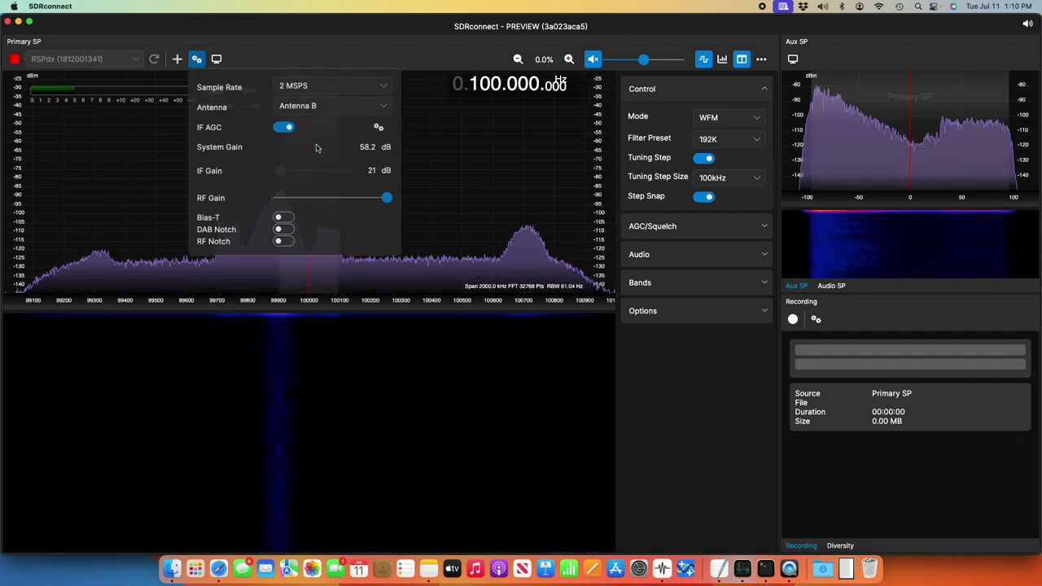
pyautogui.click(284, 217)
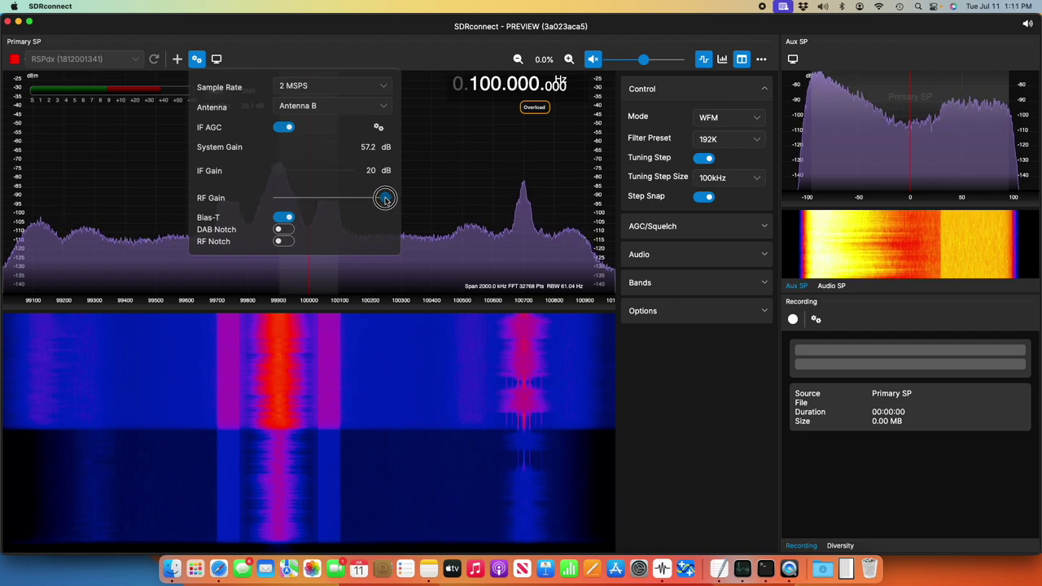
pyautogui.moveTo(386, 200); pyautogui.dragTo(357, 198)
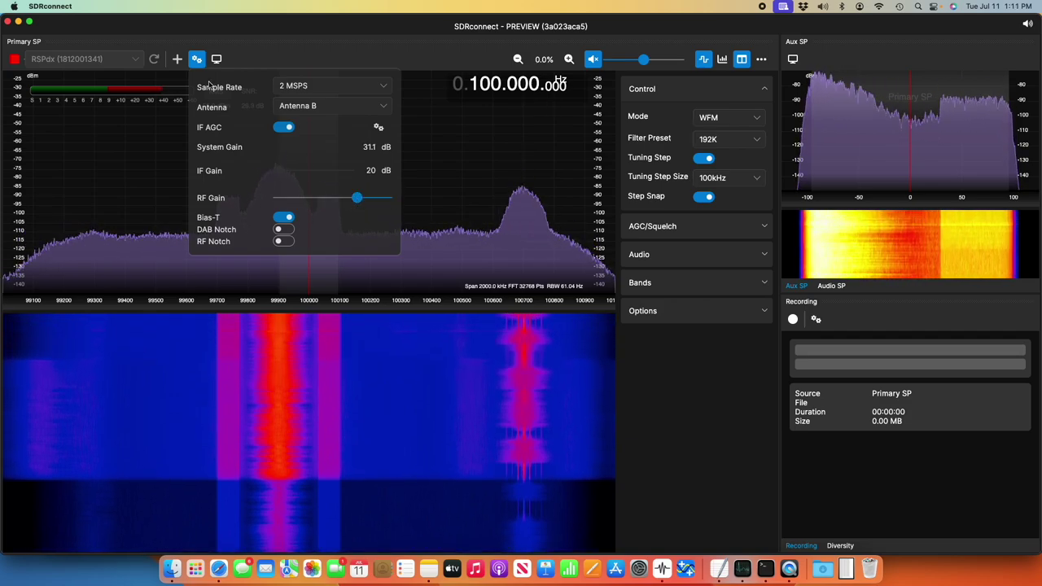
pyautogui.click(196, 59)
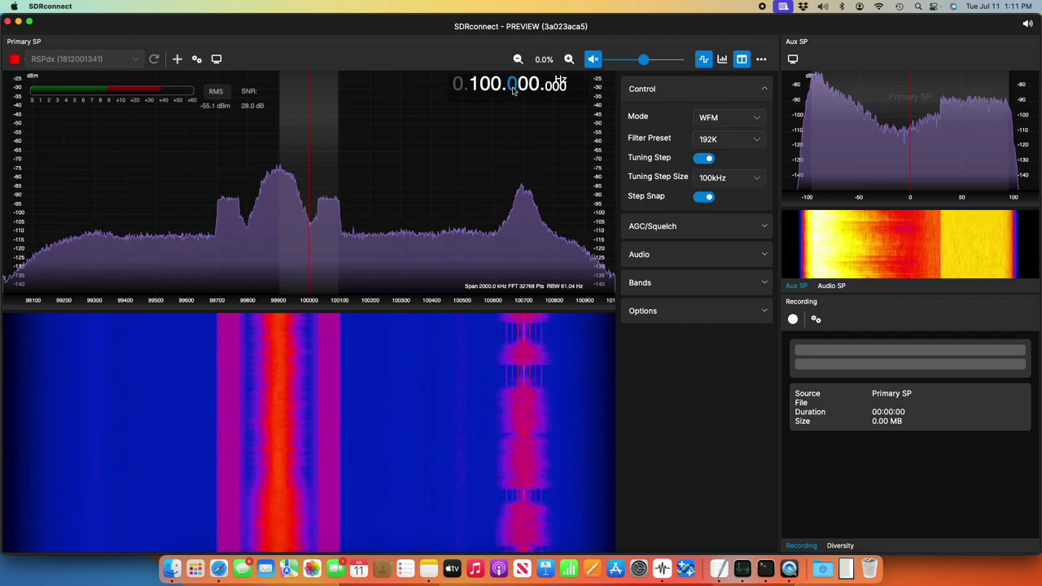
pyautogui.scroll(-1, 513, 90)
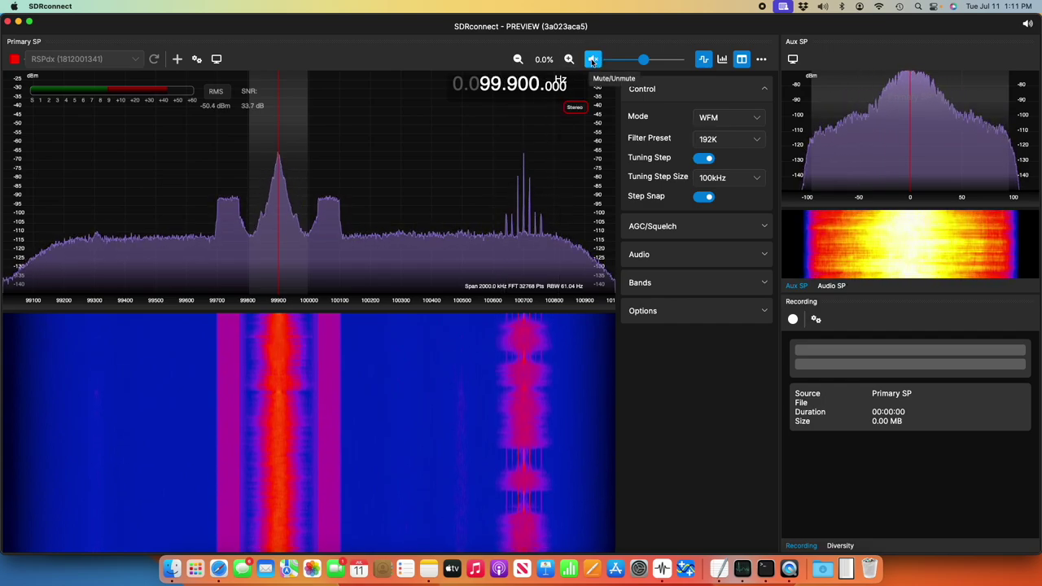
pyautogui.click(593, 60)
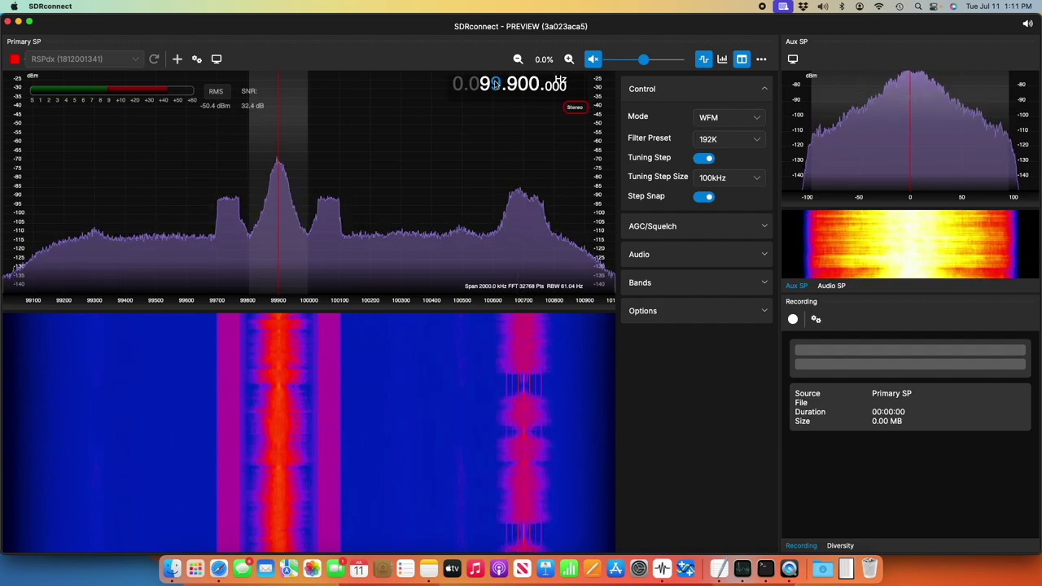
pyautogui.scroll(1, 493, 84)
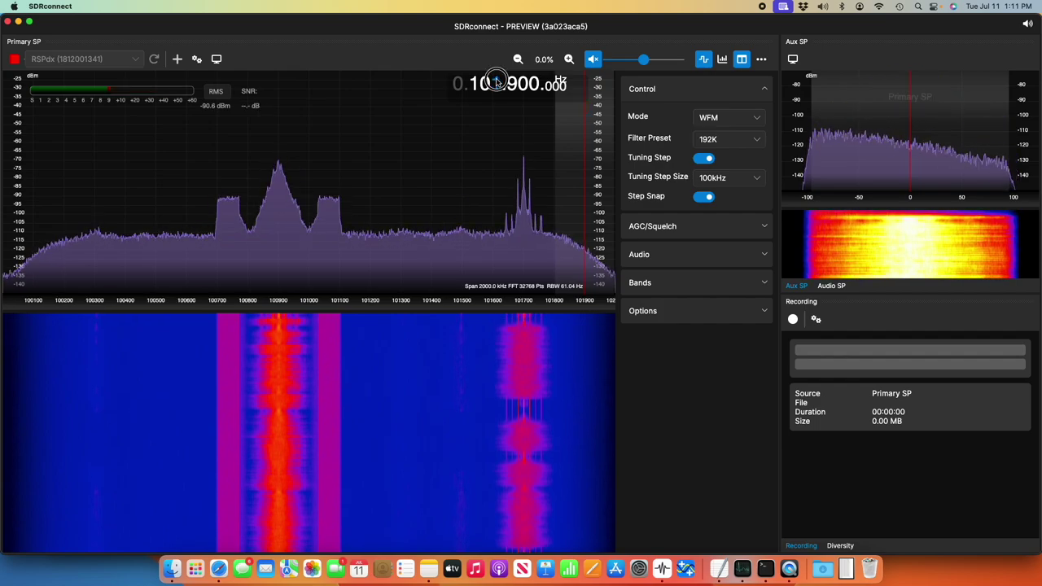
pyautogui.scroll(-2, 496, 88)
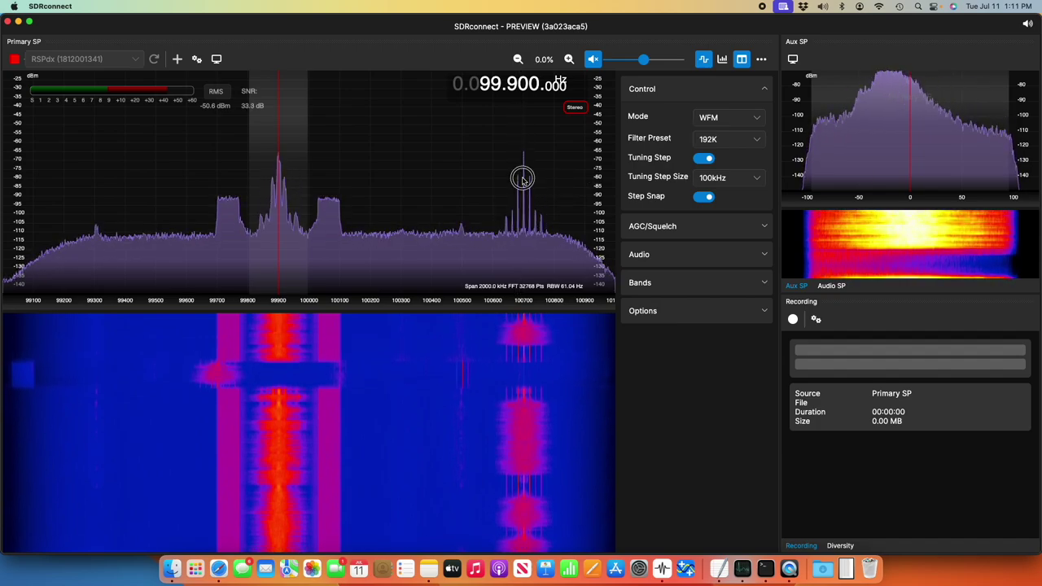
pyautogui.click(523, 179)
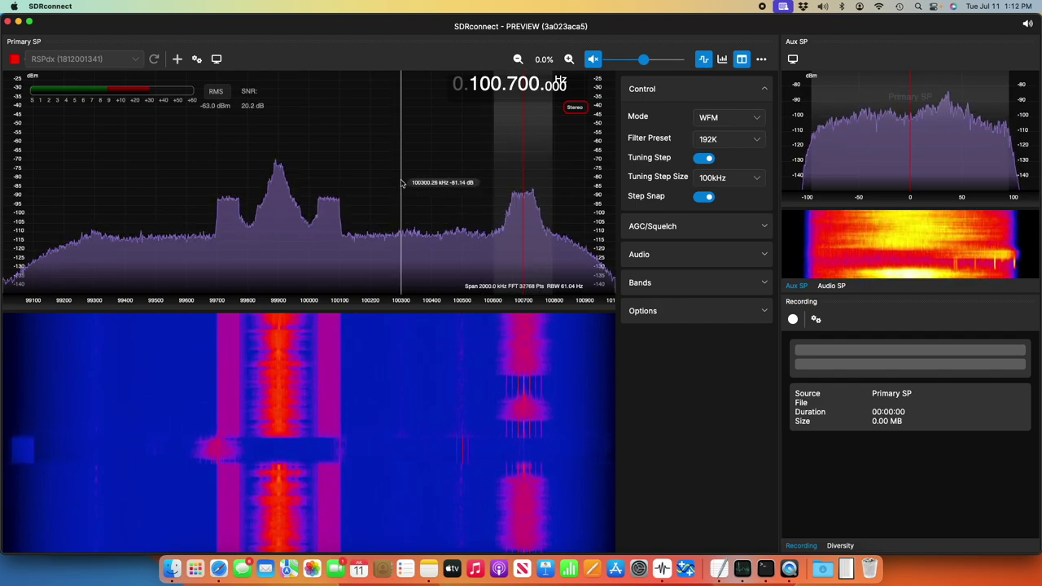
pyautogui.scroll(-6, 407, 181)
pyautogui.scroll(-6, 425, 182)
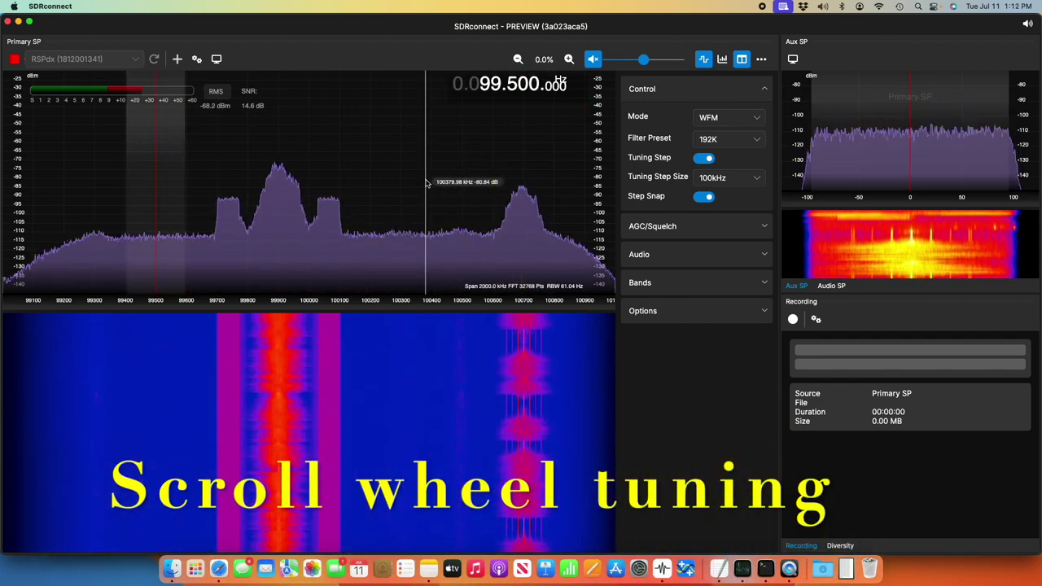
pyautogui.scroll(5, 425, 182)
pyautogui.scroll(-1, 425, 183)
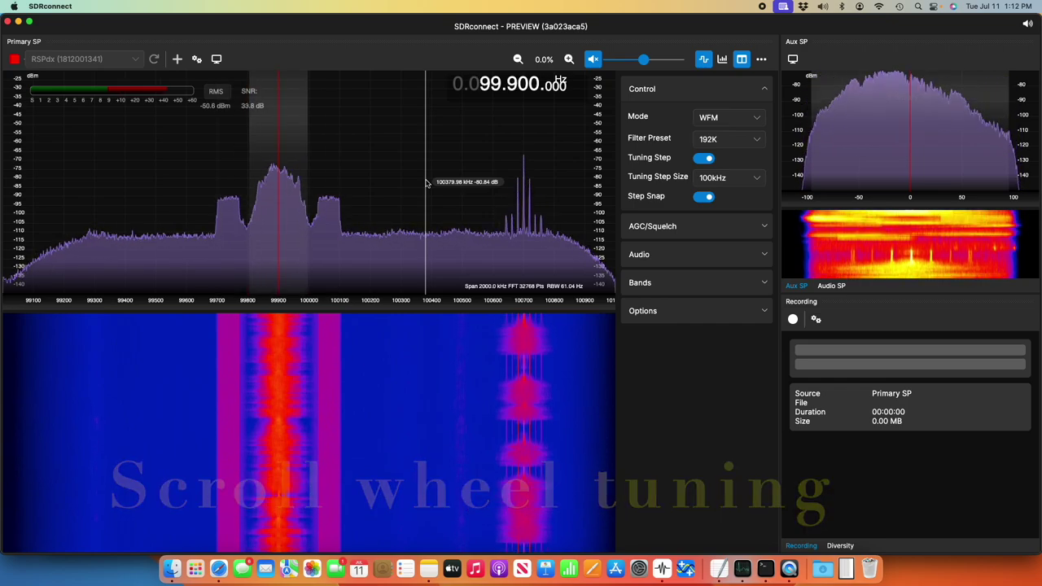
# Set the spectrum display Base to -123 and Ref. Level to -43.
pyautogui.click(216, 62)
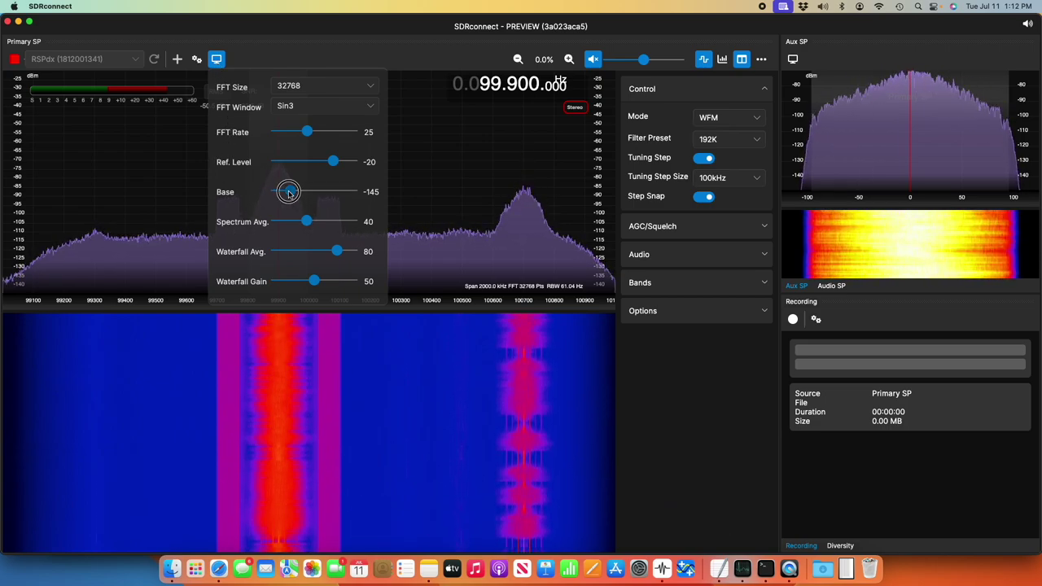
pyautogui.moveTo(288, 192); pyautogui.dragTo(311, 192)
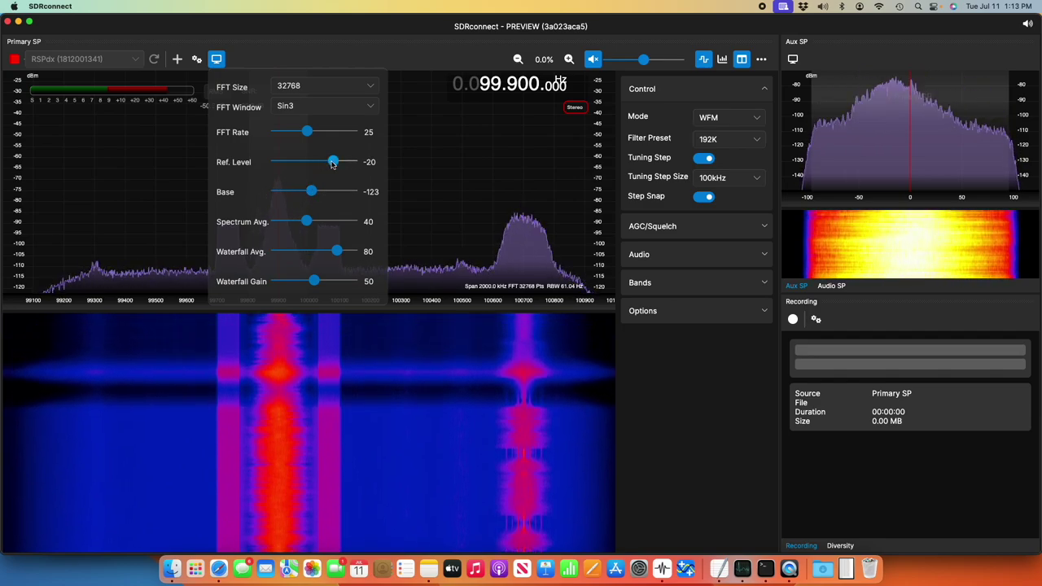
pyautogui.moveTo(332, 163)
pyautogui.mouseDown()
pyautogui.moveTo(286, 162)
pyautogui.moveTo(312, 166)
pyautogui.mouseUp()
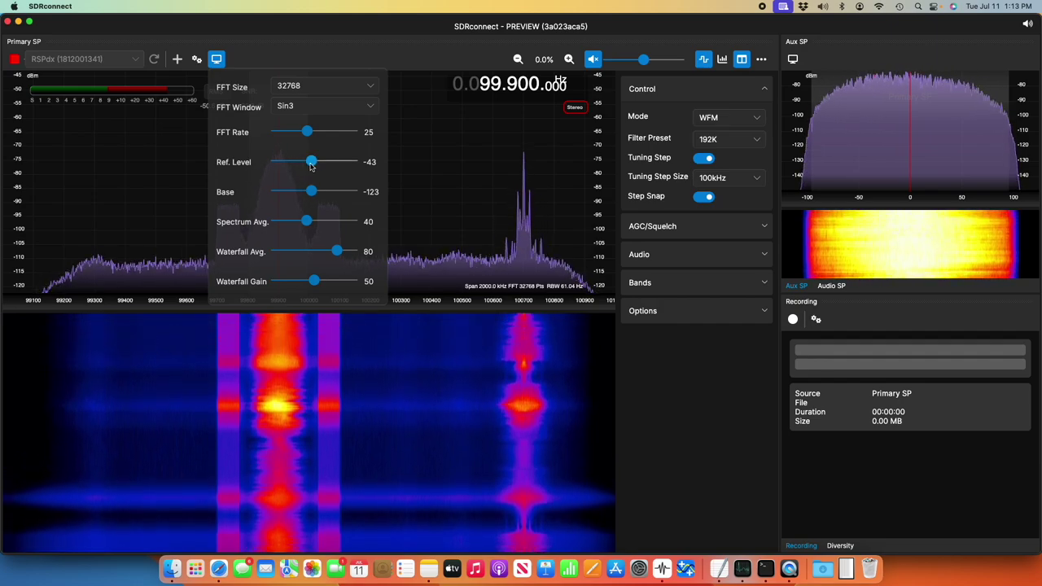
pyautogui.click(217, 61)
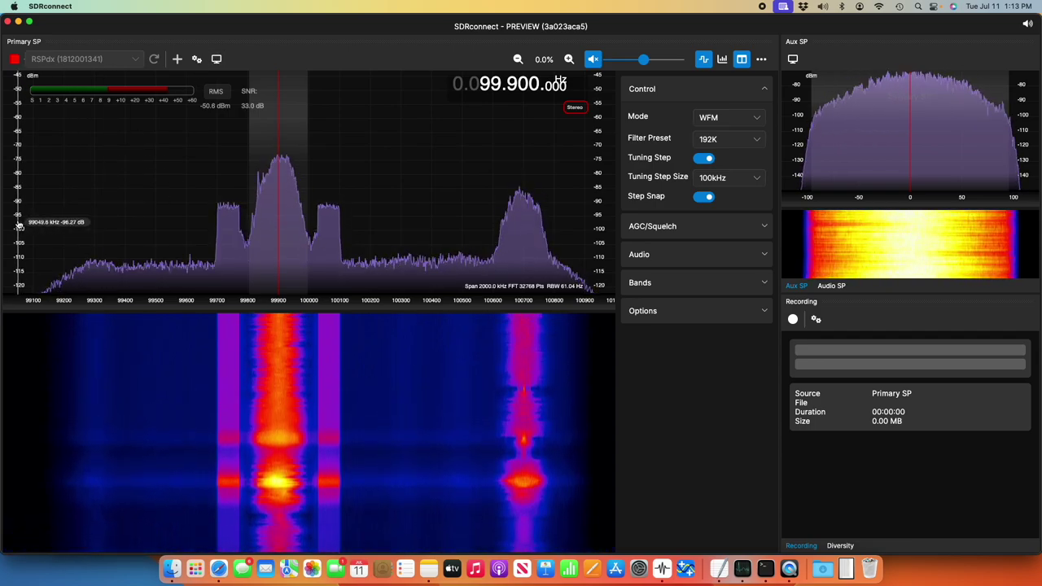
# Rescale the spectrum to about -5 to -115 dBm and retune to the 99.900 MHz station.
pyautogui.moveTo(18, 224); pyautogui.dragTo(18, 181)
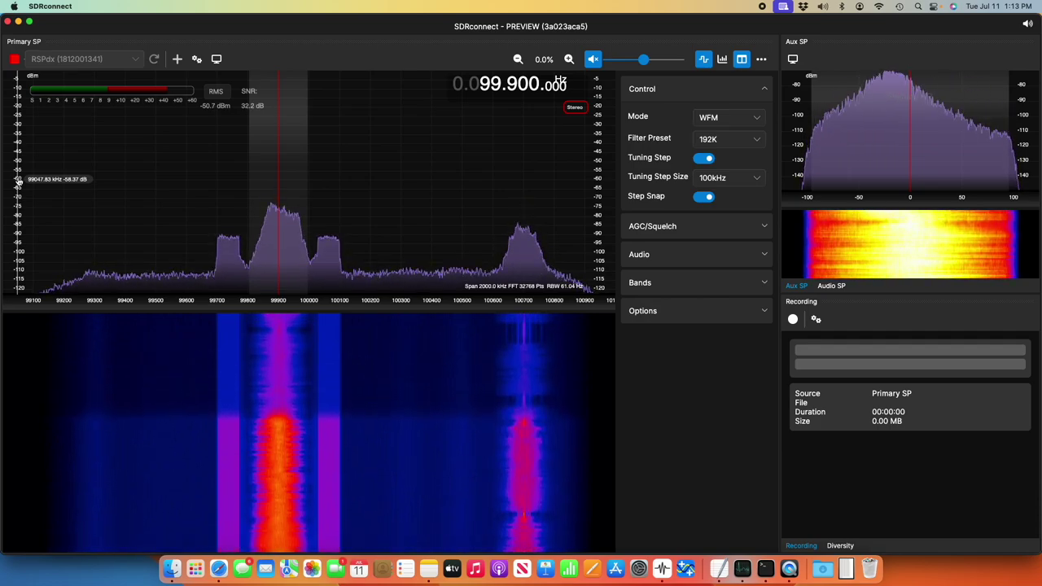
pyautogui.moveTo(18, 180); pyautogui.dragTo(25, 121)
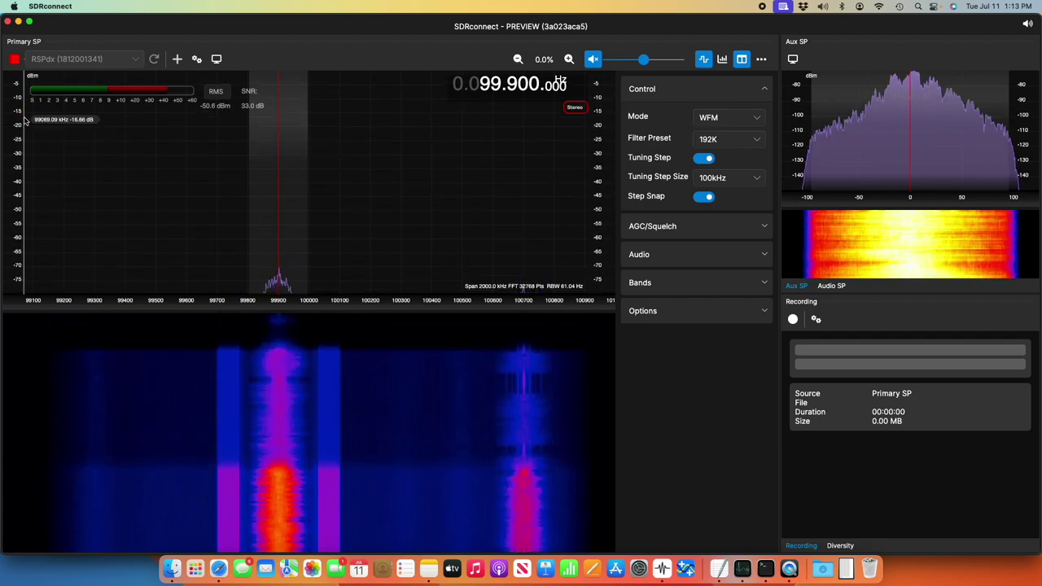
pyautogui.moveTo(16, 254)
pyautogui.mouseDown()
pyautogui.moveTo(24, 128)
pyautogui.moveTo(28, 160)
pyautogui.mouseUp()
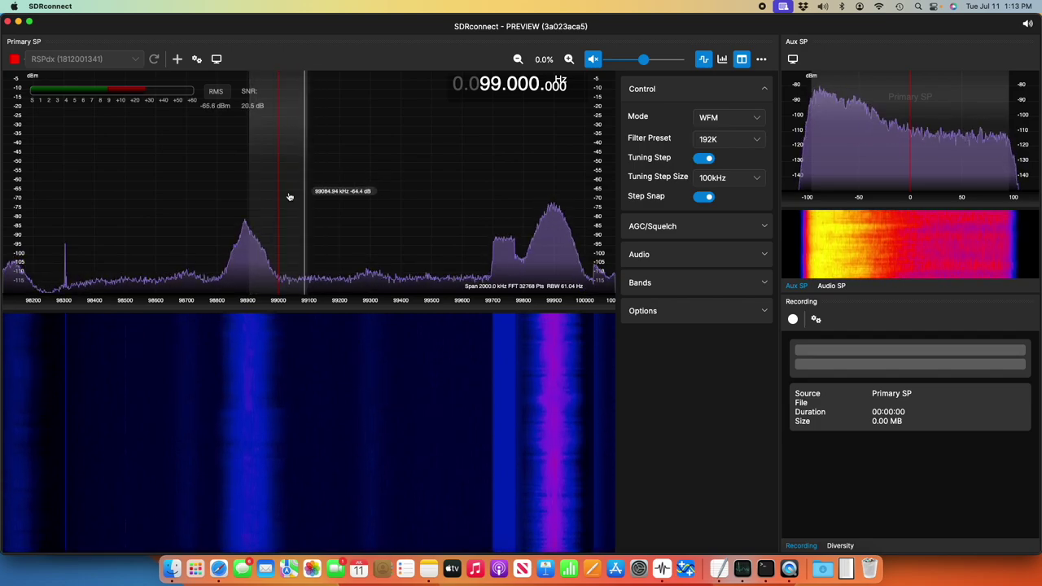
pyautogui.click(555, 188)
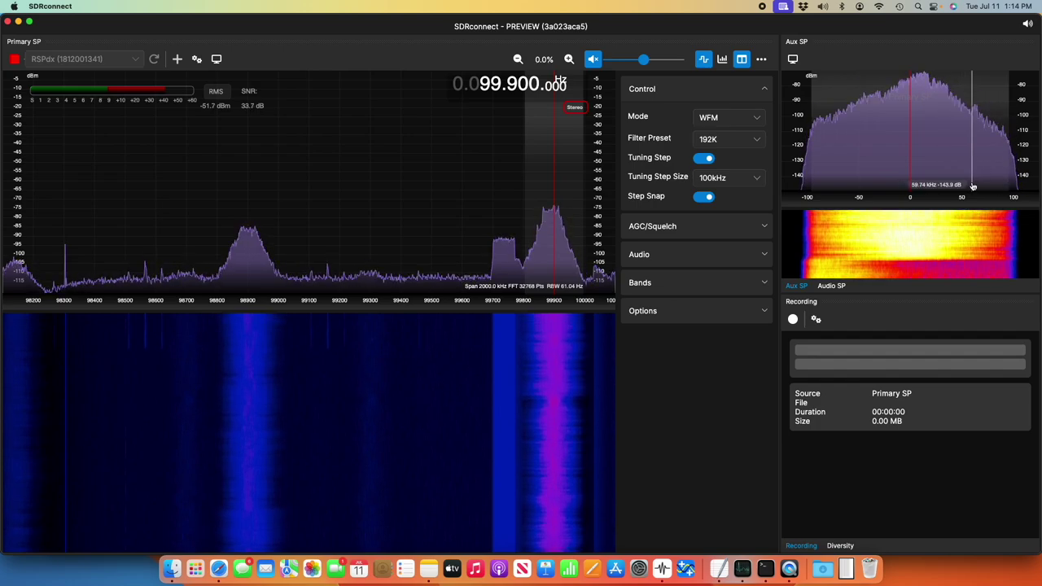
# Choose the 60K WFM filter preset and show the Audio SP spectrum in the side panel.
pyautogui.click(757, 141)
pyautogui.click(714, 161)
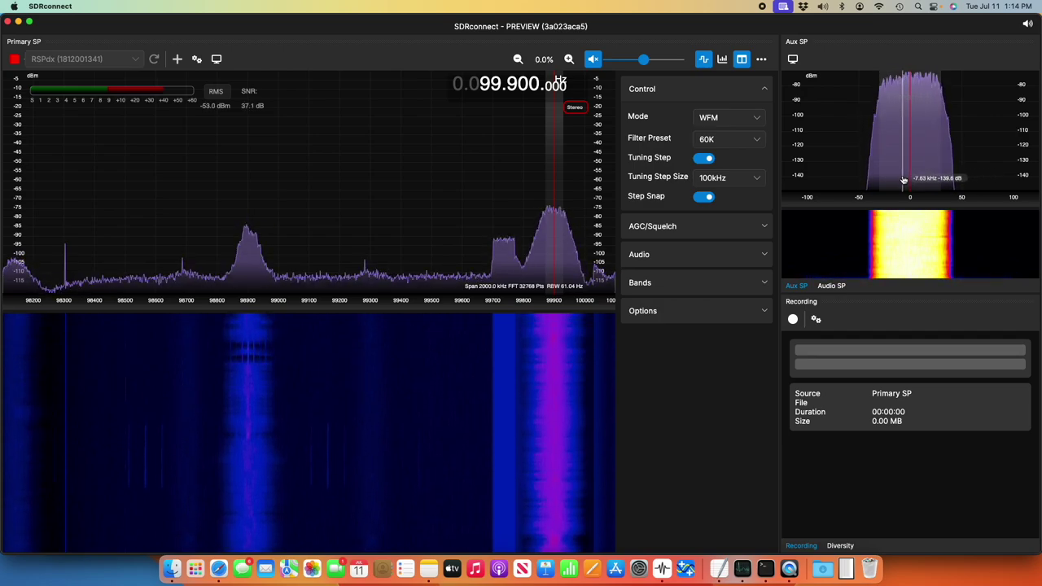
pyautogui.click(830, 287)
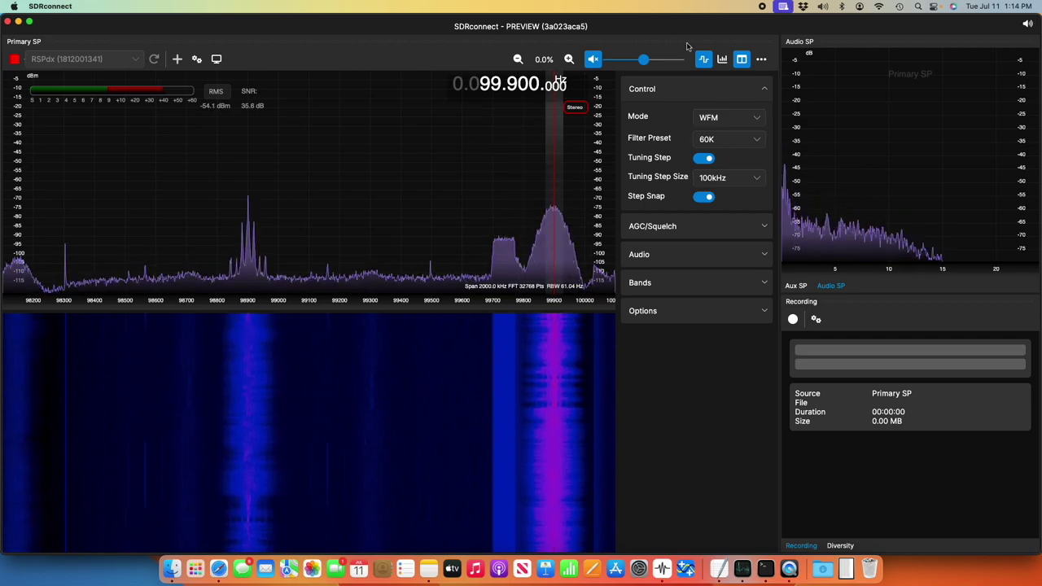
pyautogui.click(742, 60)
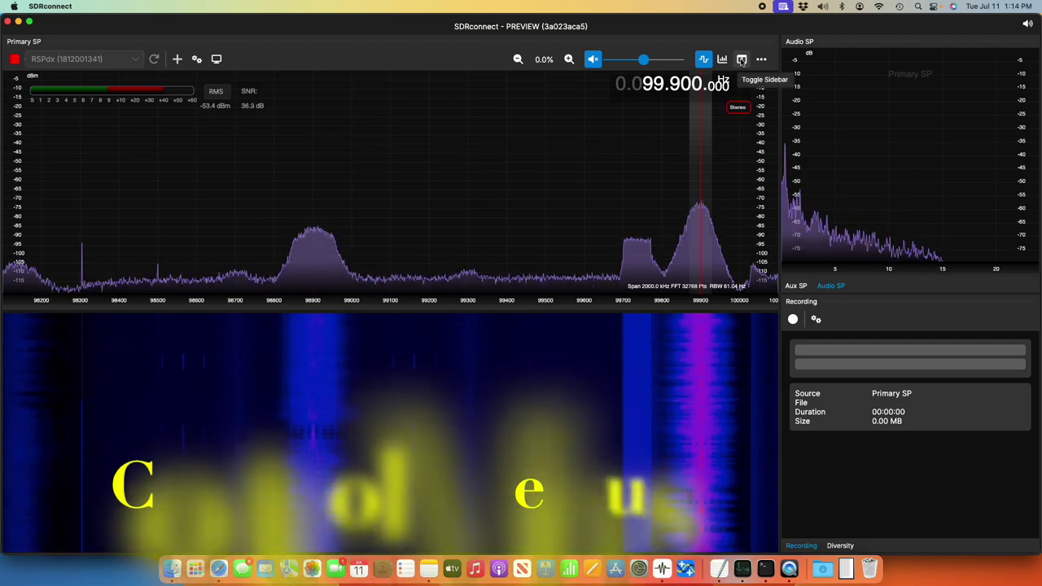
pyautogui.click(742, 59)
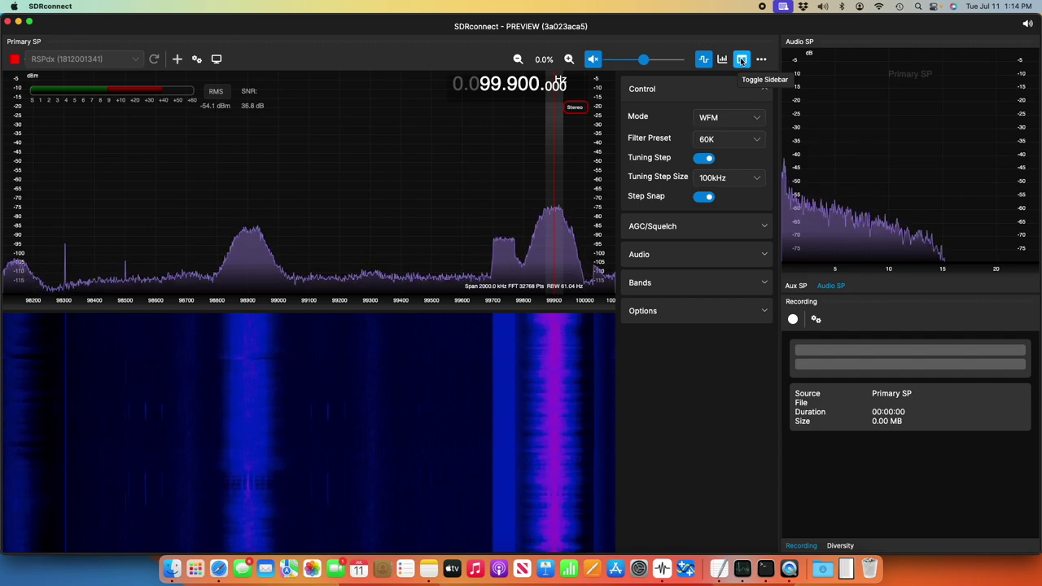
pyautogui.click(715, 231)
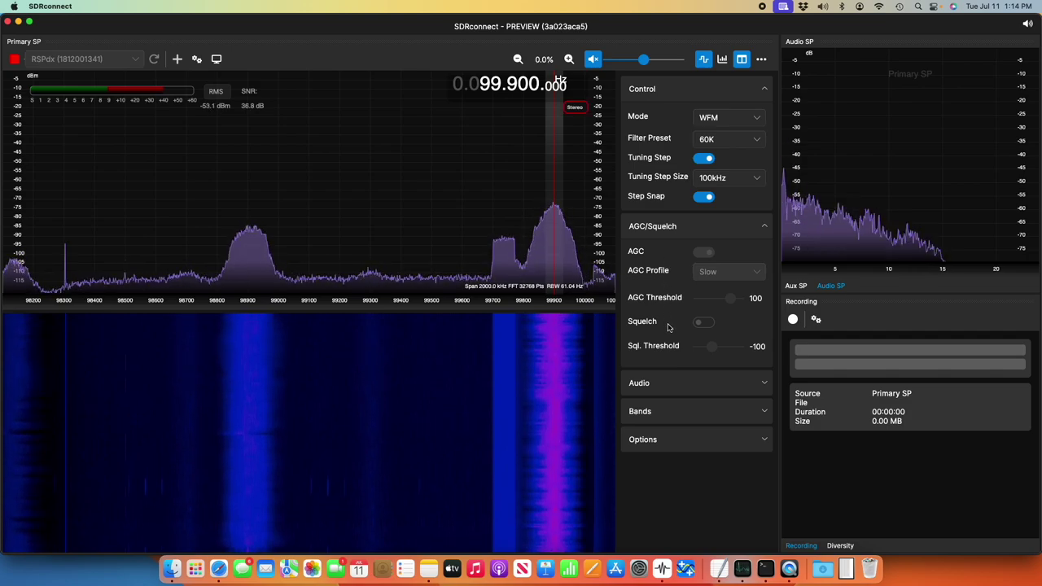
pyautogui.click(761, 228)
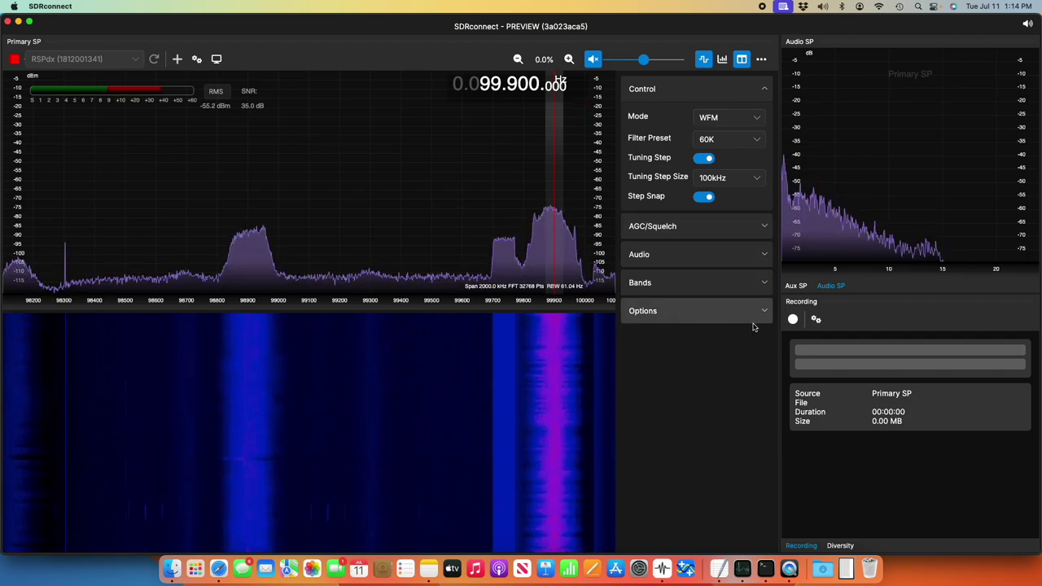
pyautogui.click(762, 254)
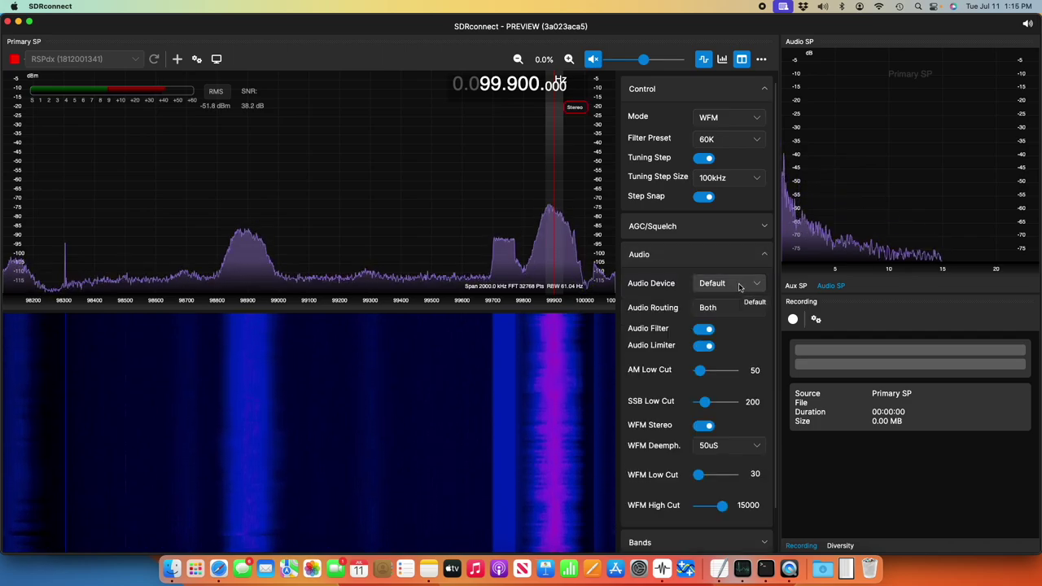
pyautogui.click(740, 285)
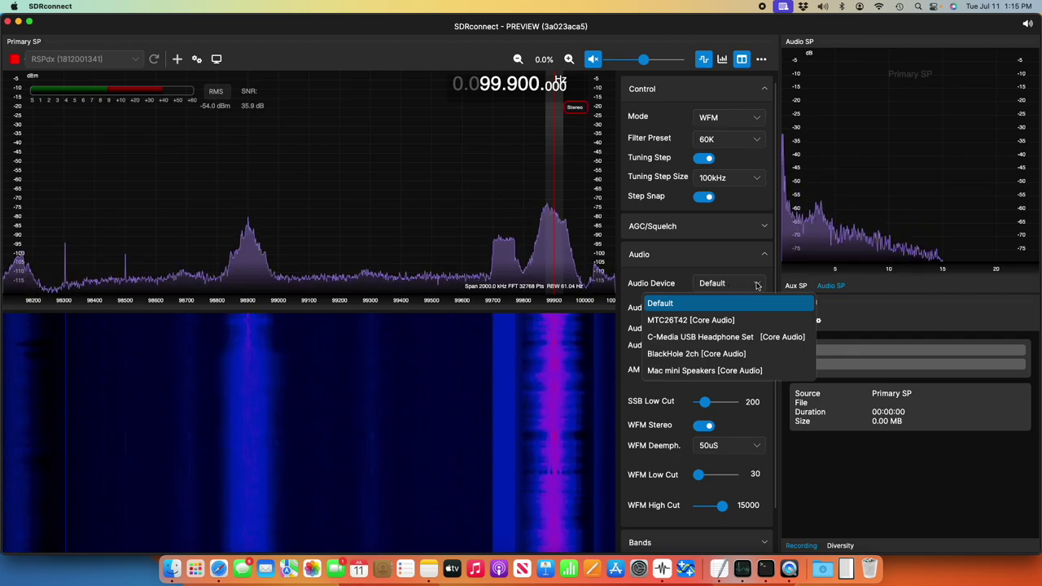
pyautogui.click(757, 286)
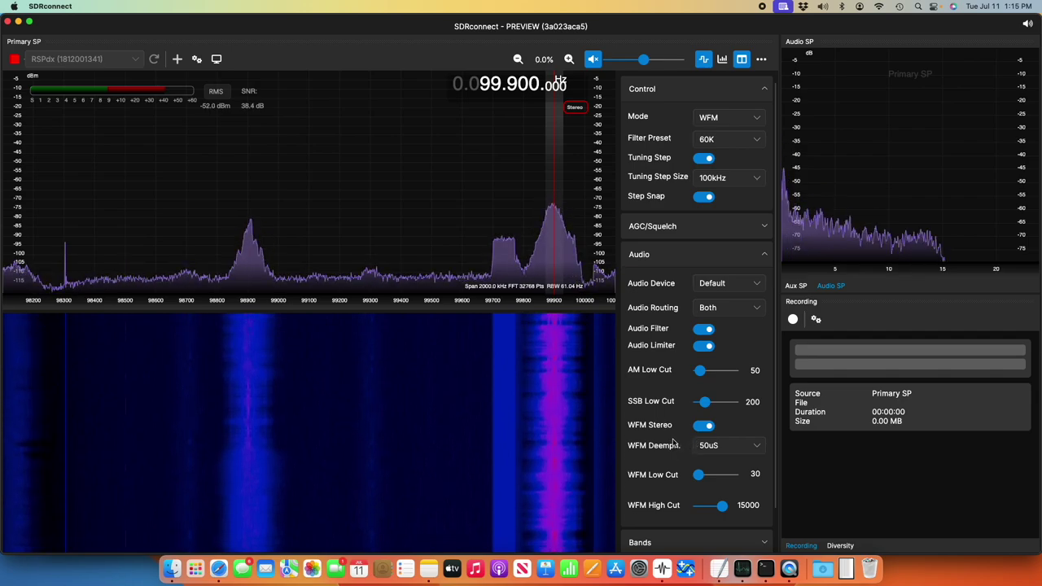
pyautogui.click(766, 255)
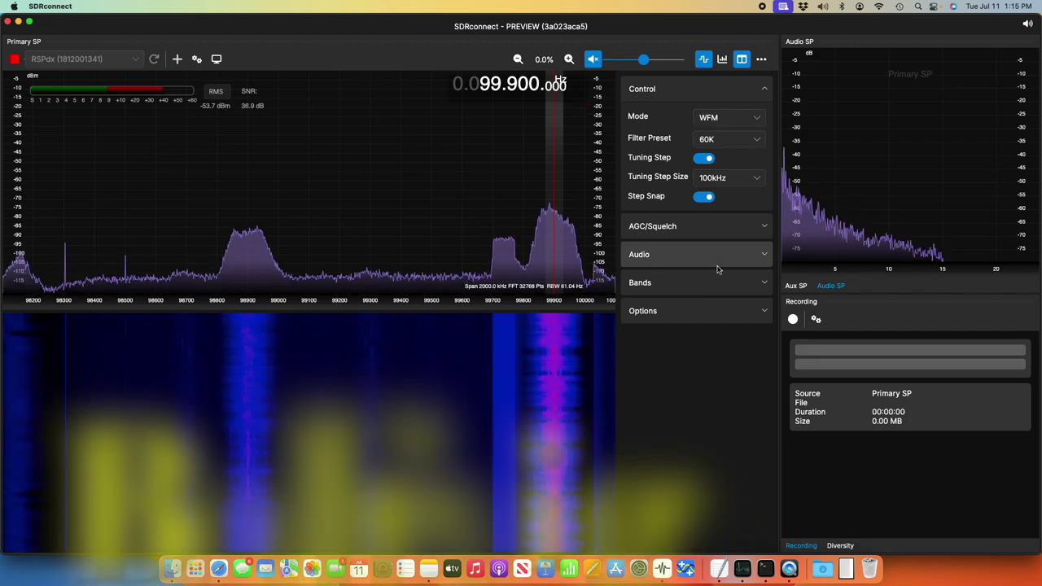
# Switch the band presets to Broadcast Bands, then collapse Bands and expand the Options section.
pyautogui.click(766, 283)
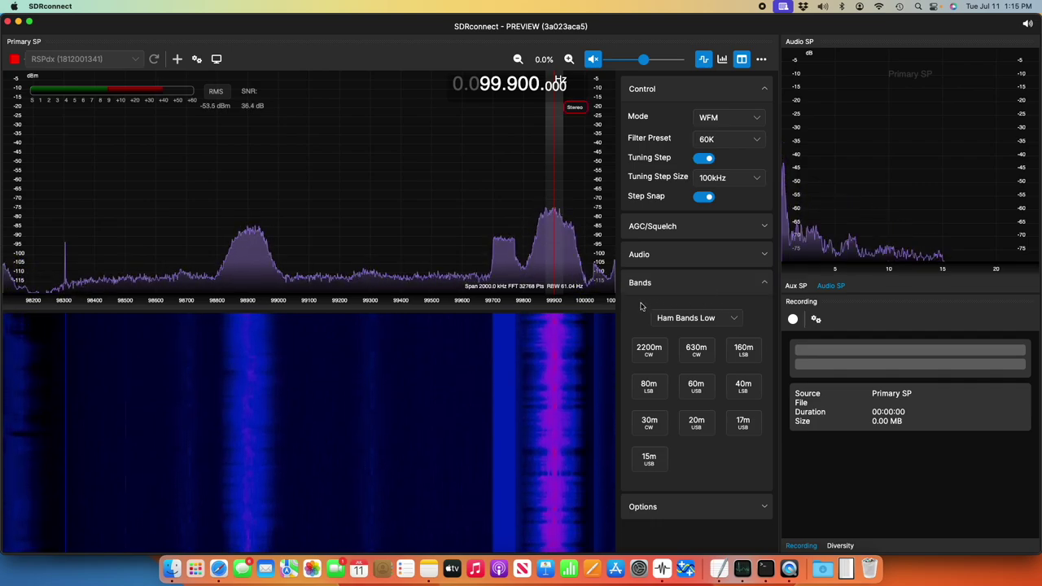
pyautogui.click(735, 320)
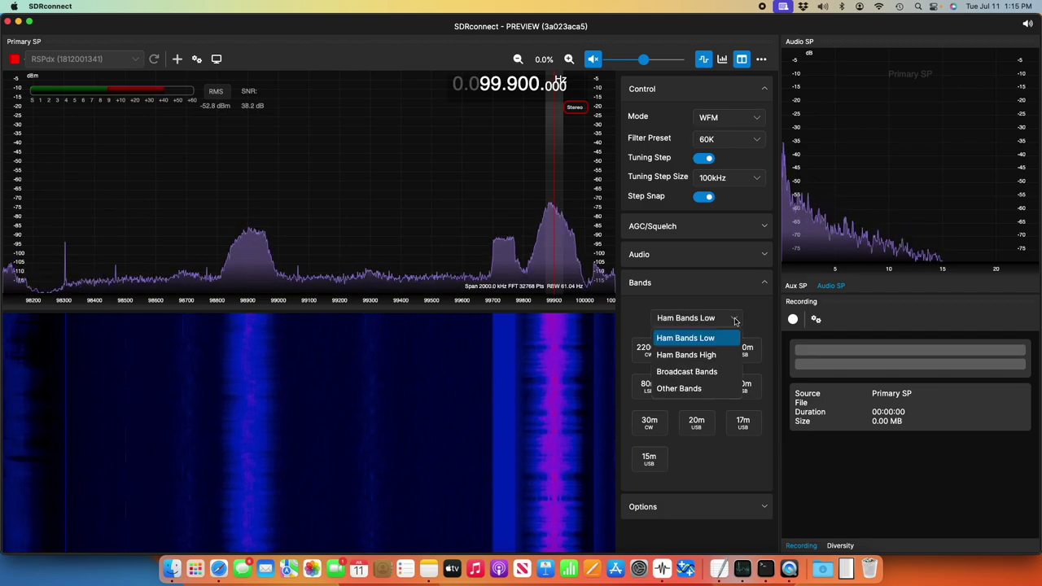
pyautogui.click(719, 349)
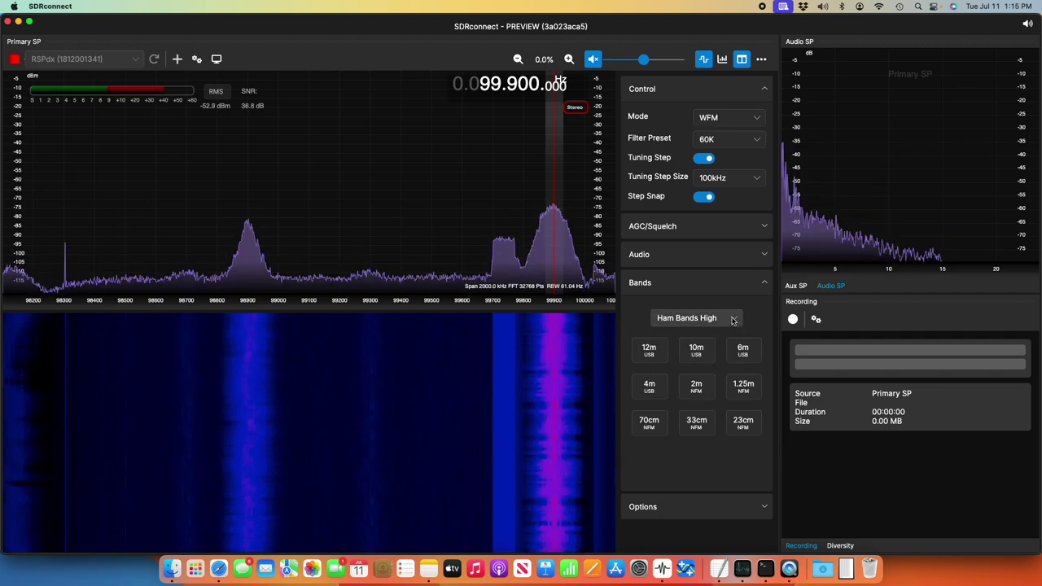
pyautogui.click(734, 319)
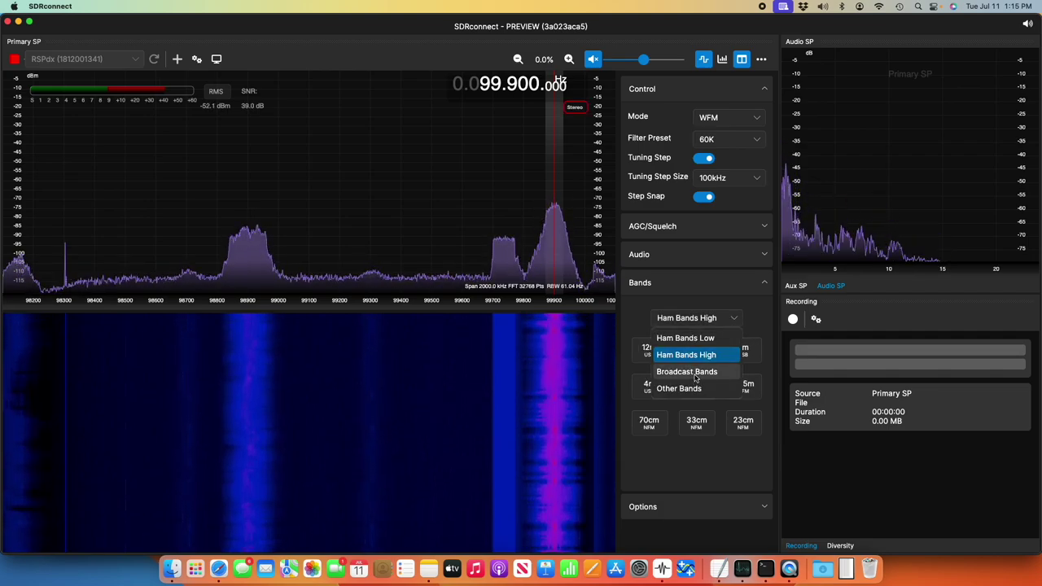
pyautogui.click(692, 373)
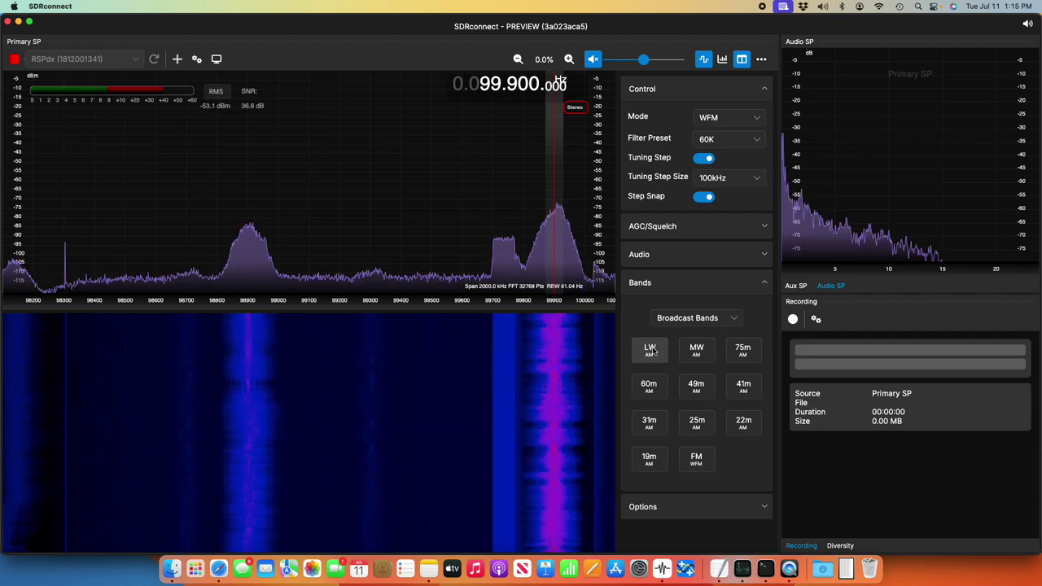
pyautogui.click(764, 283)
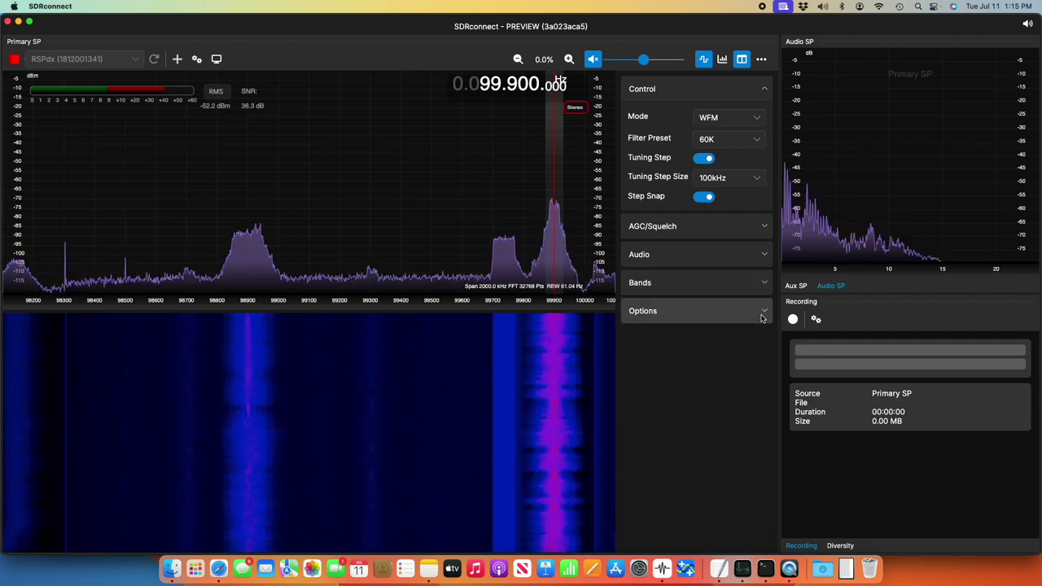
pyautogui.click(765, 313)
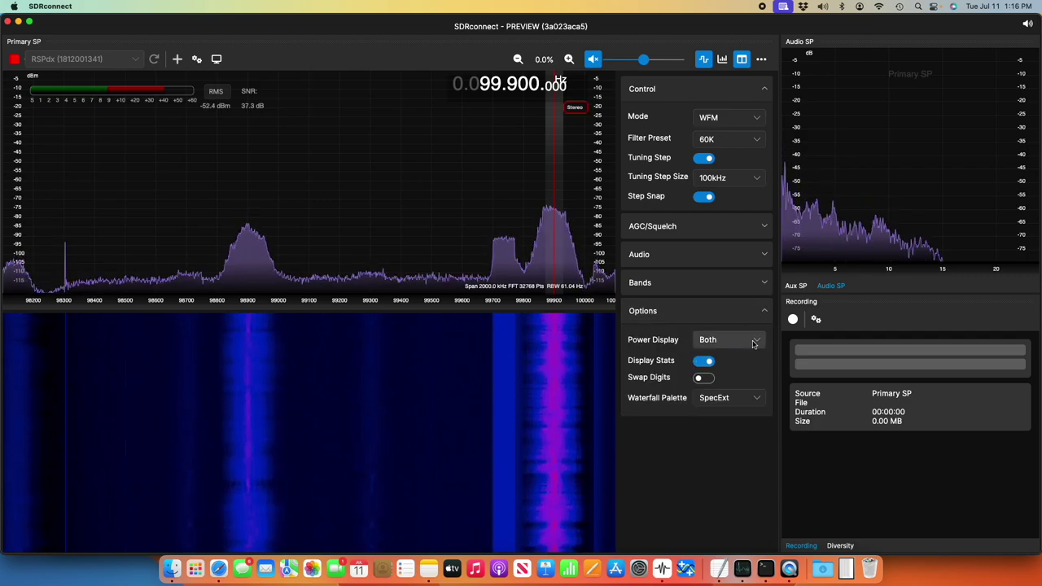
pyautogui.click(758, 343)
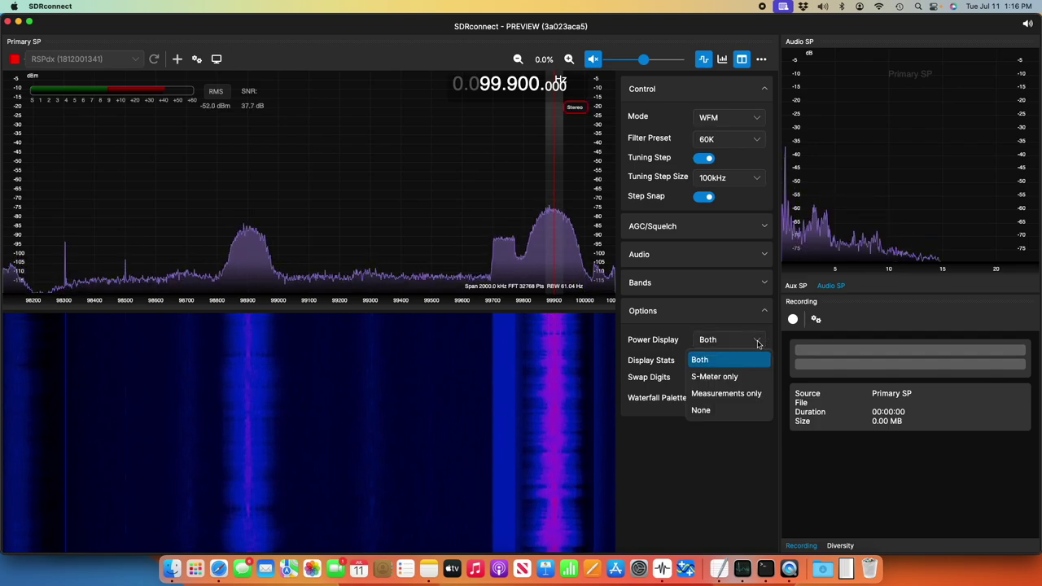
pyautogui.click(714, 377)
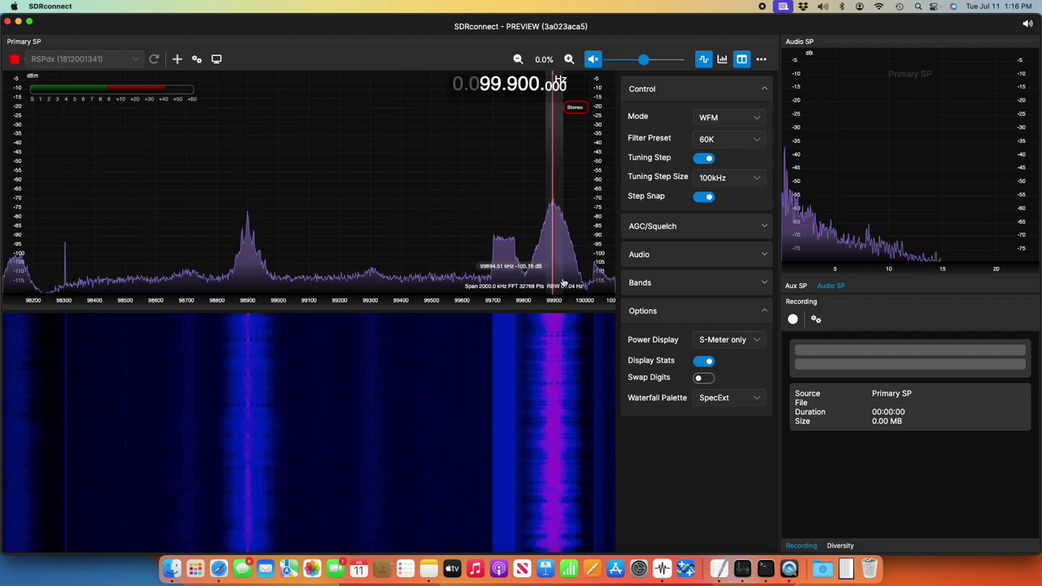
pyautogui.click(736, 336)
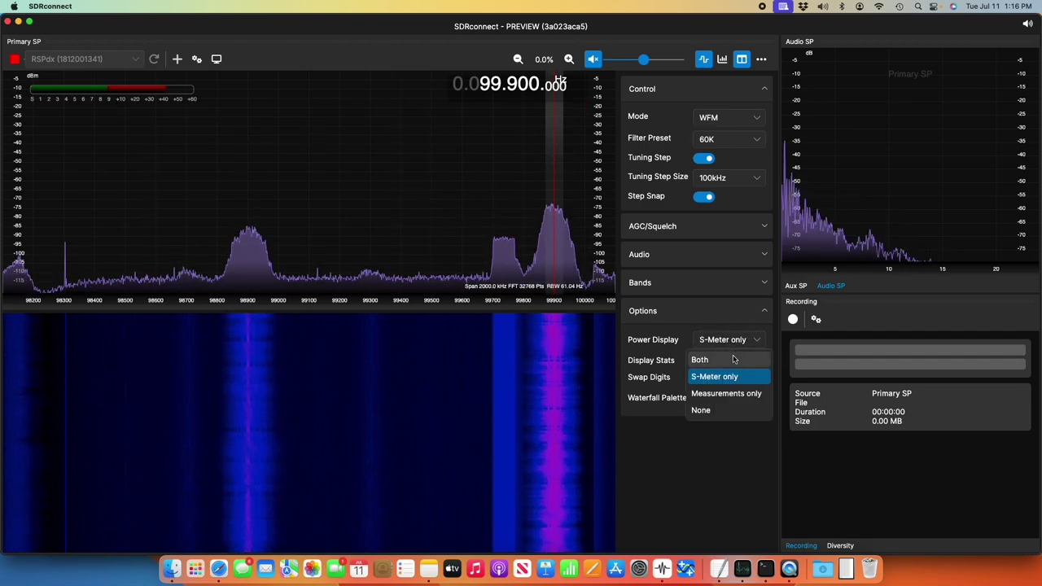
pyautogui.click(728, 393)
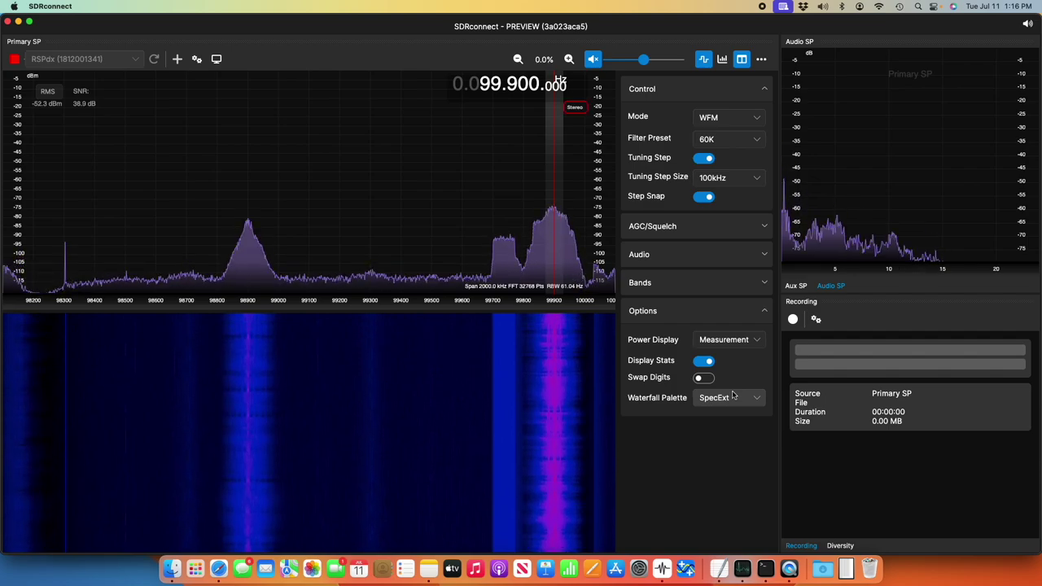
pyautogui.click(740, 342)
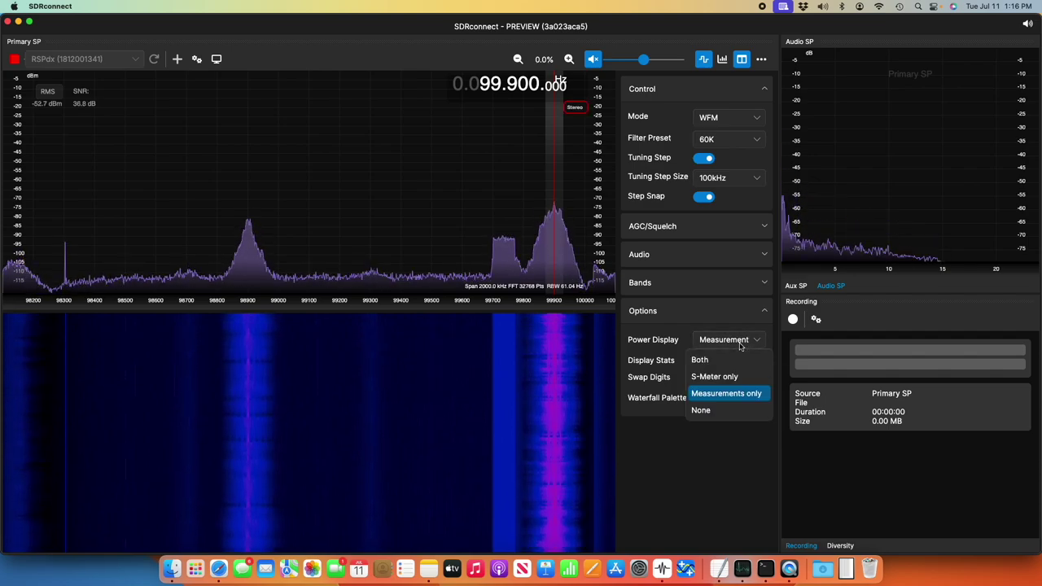
pyautogui.click(703, 361)
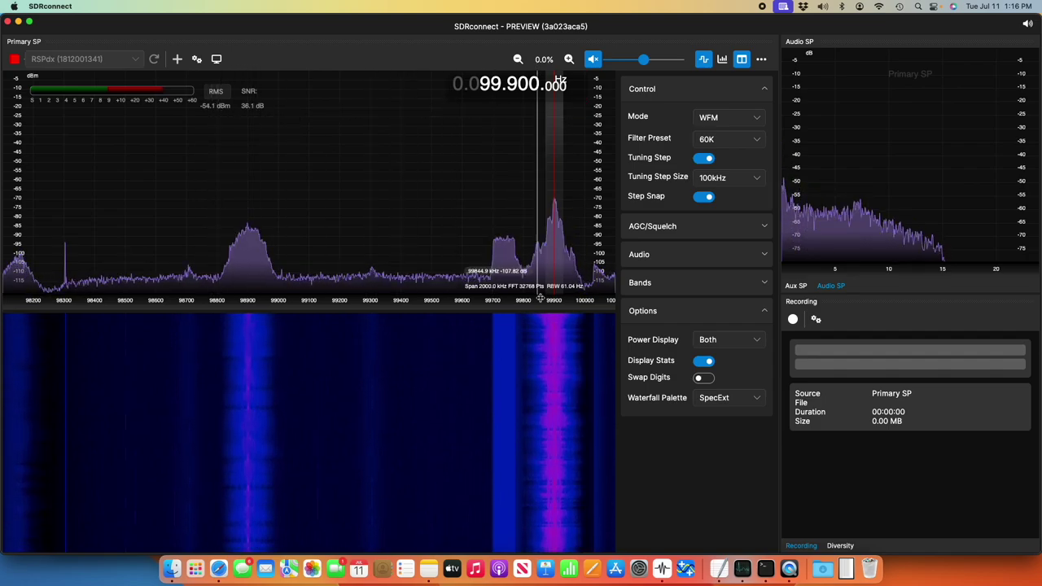
pyautogui.click(702, 379)
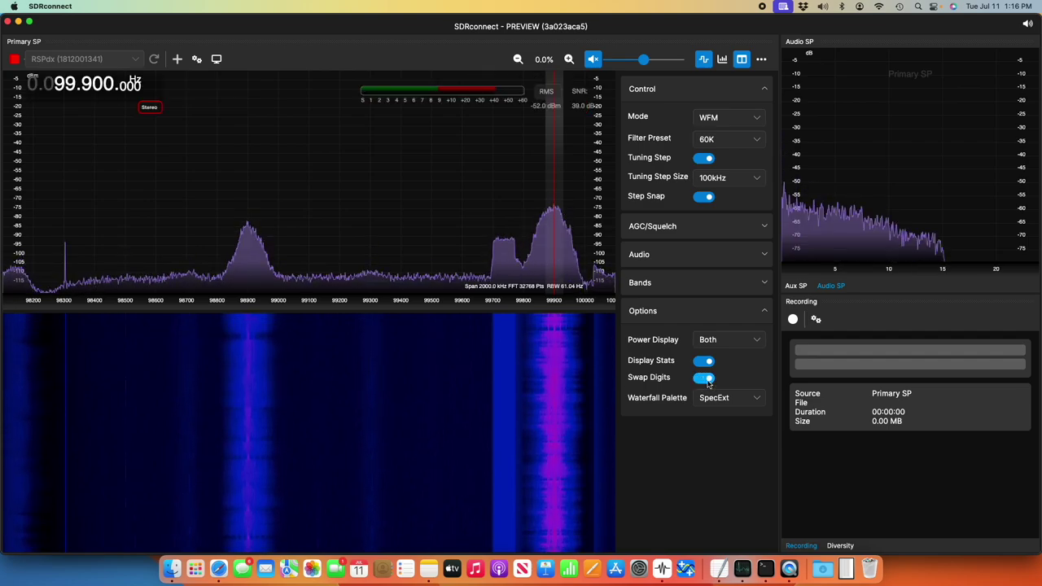
pyautogui.click(705, 380)
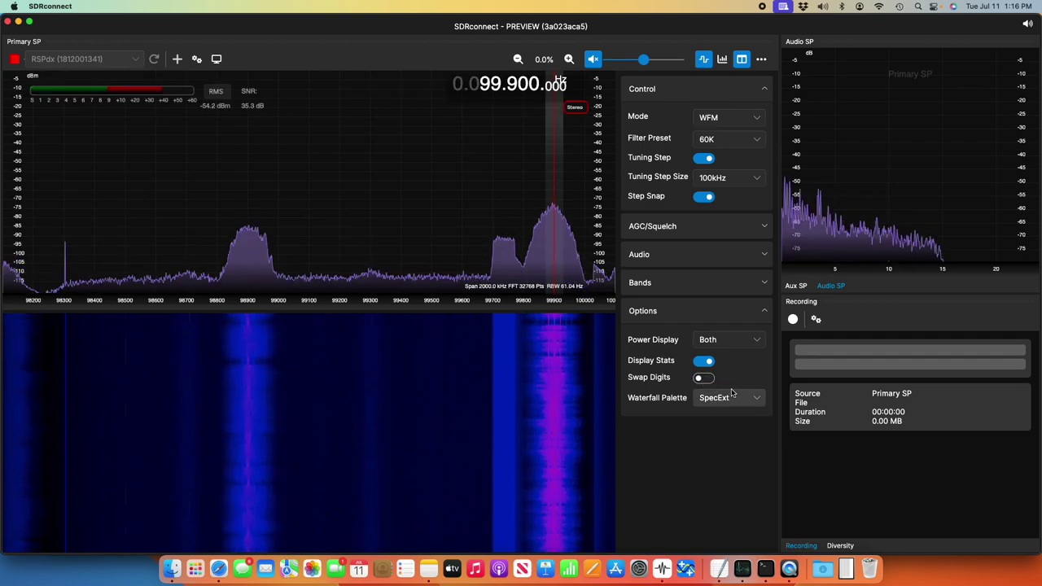
pyautogui.click(757, 403)
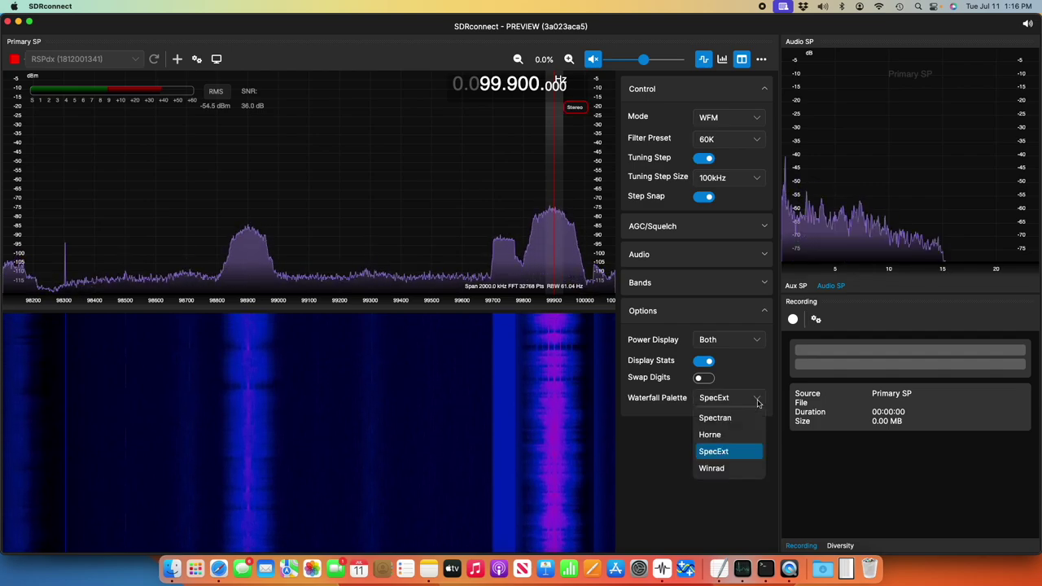
pyautogui.click(757, 402)
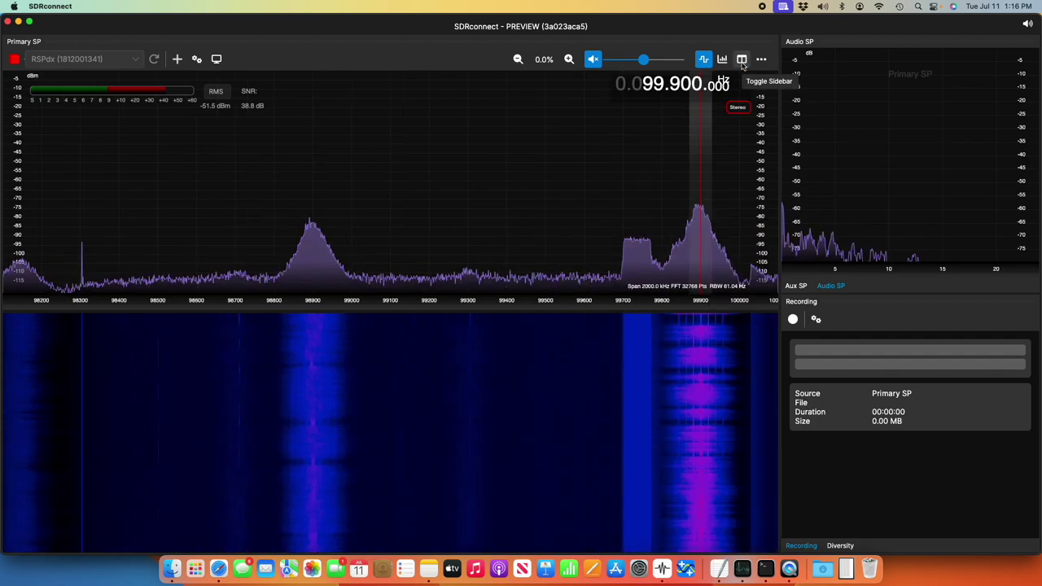
# Hide the control sidebar so the spectrum and waterfall span the full window width.
pyautogui.click(741, 61)
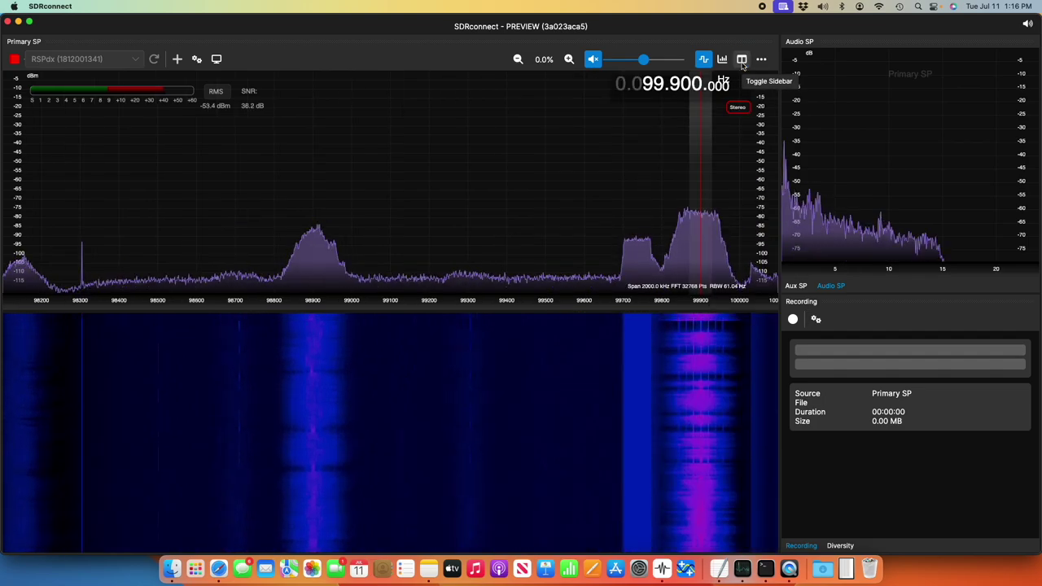
# Record about seven seconds of the FM station's audio into a 1.35 MB Primary SP file, then glance at Diversity.
pyautogui.click(793, 320)
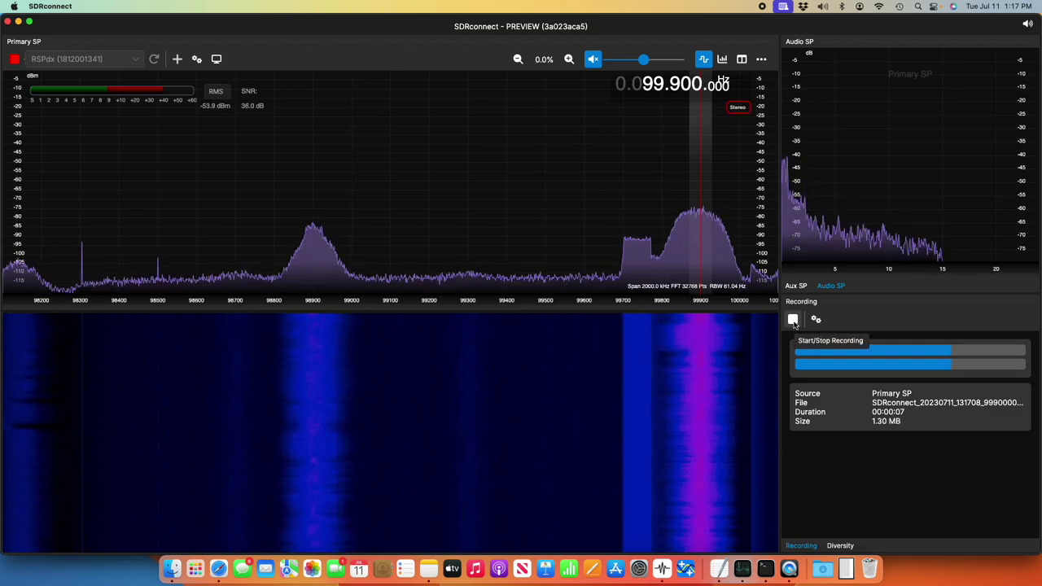
pyautogui.click(794, 321)
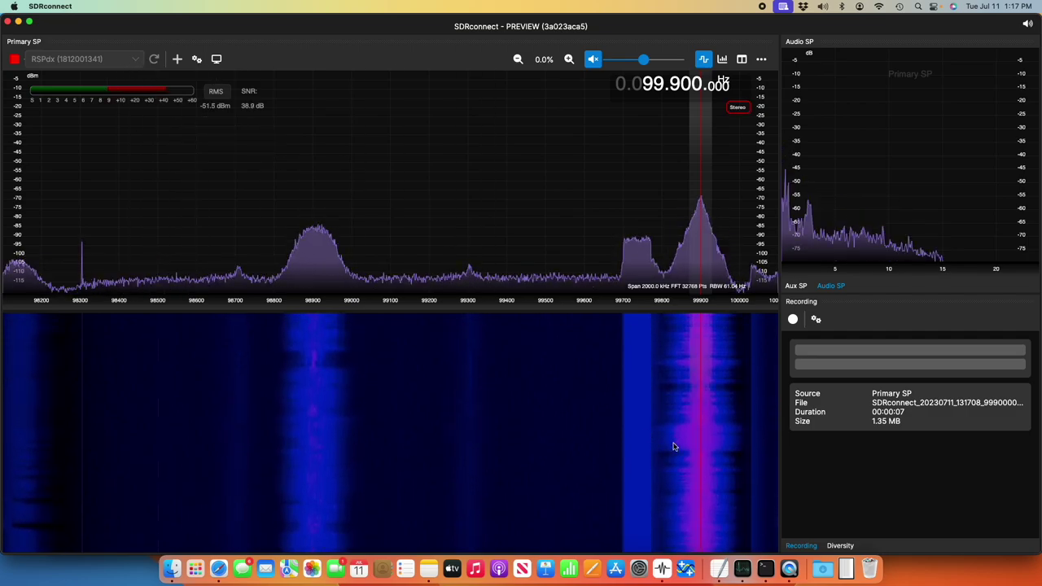
pyautogui.click(840, 547)
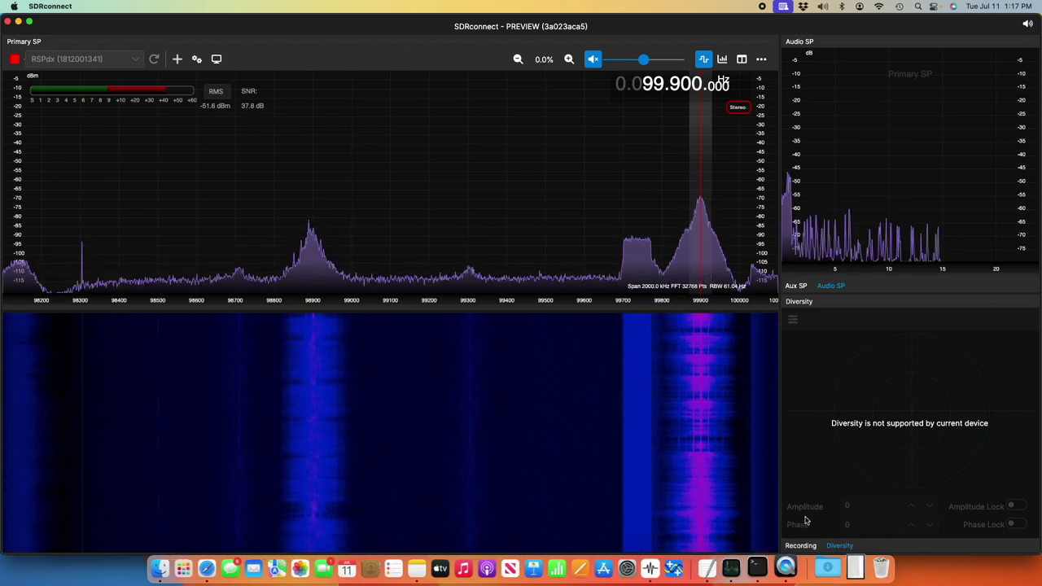
pyautogui.click(801, 546)
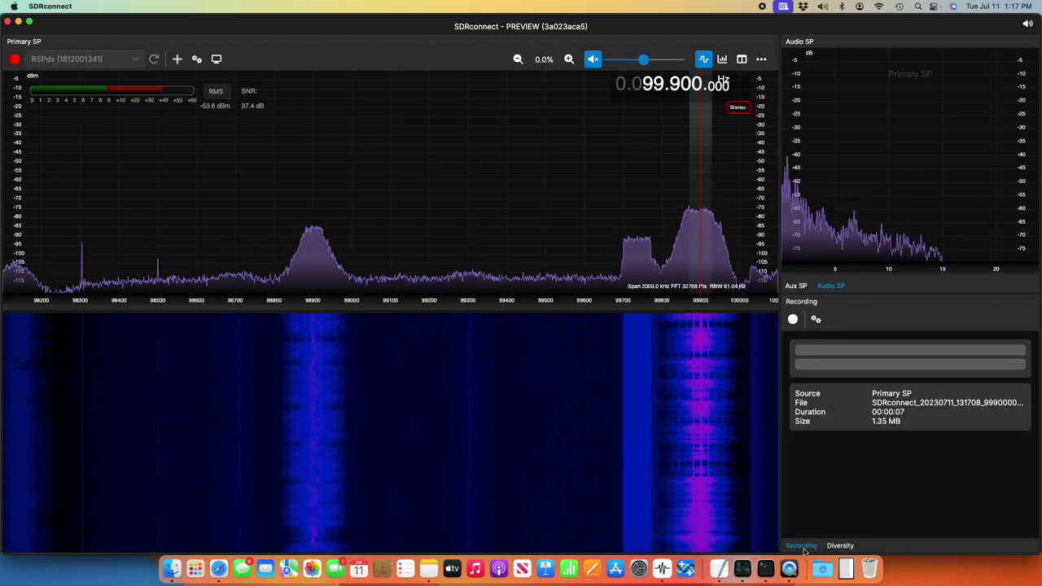